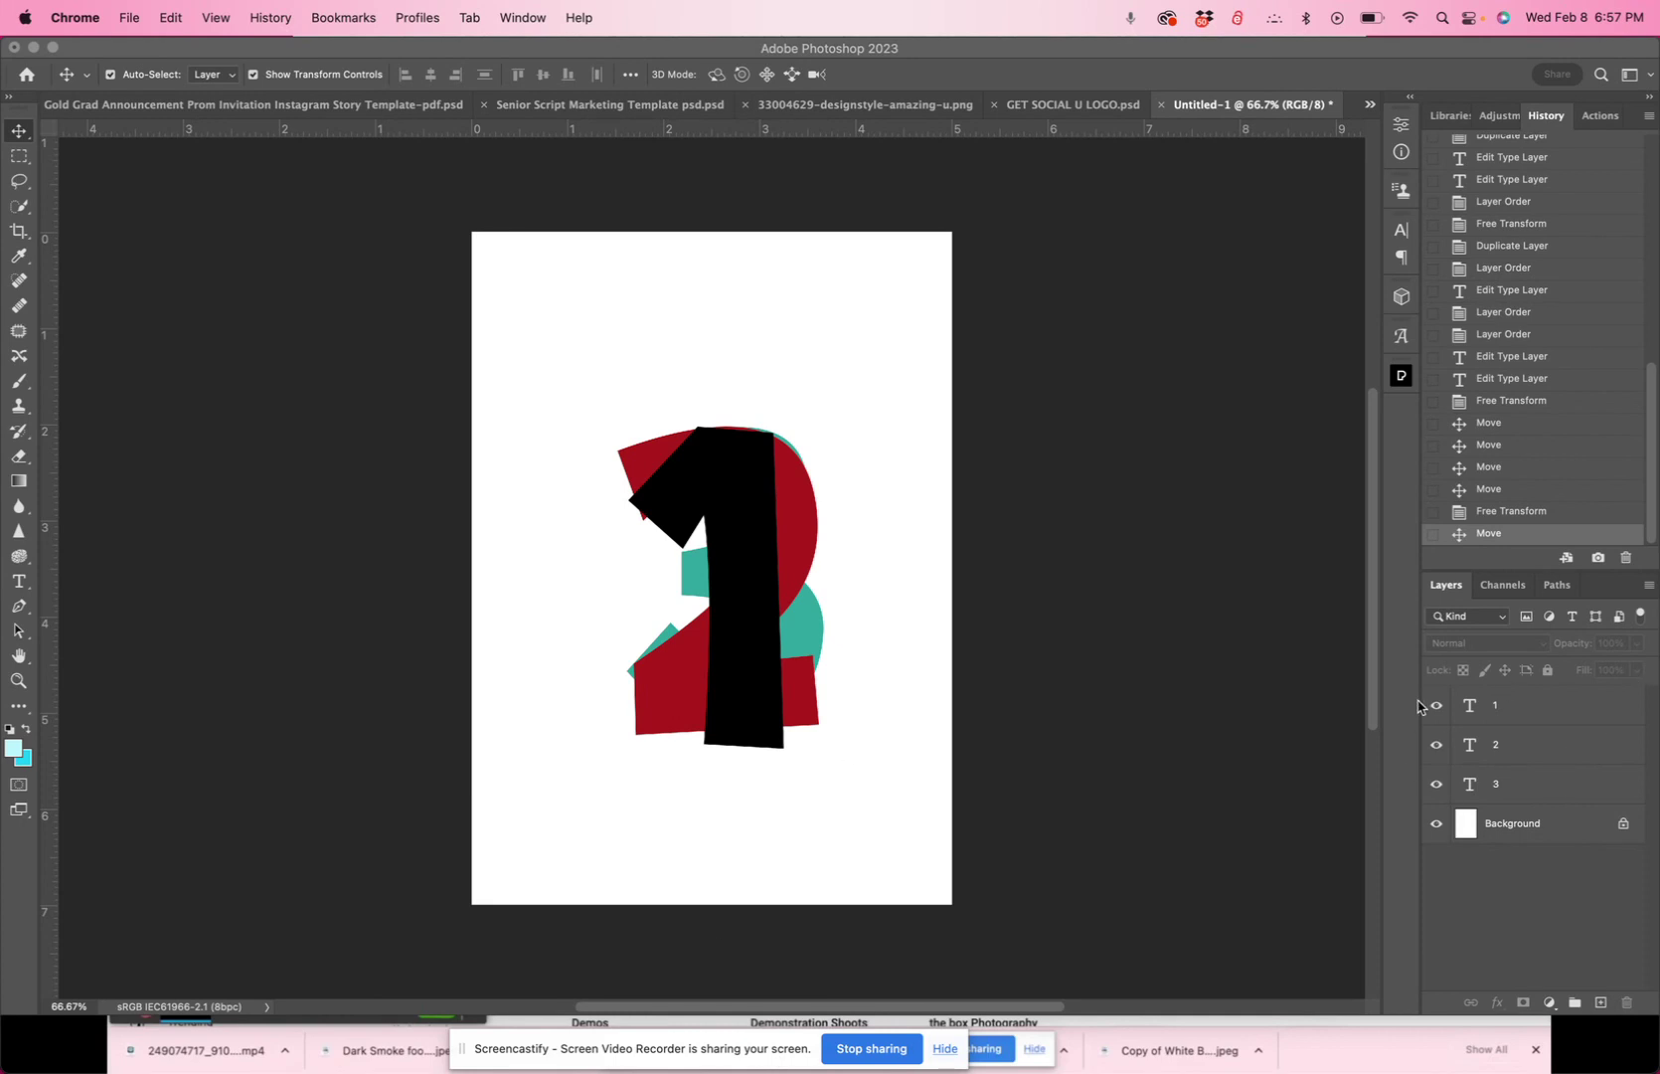
# Step: Bring Photoshop forward and select the black 1 text layer
pyautogui.click(1473, 707)
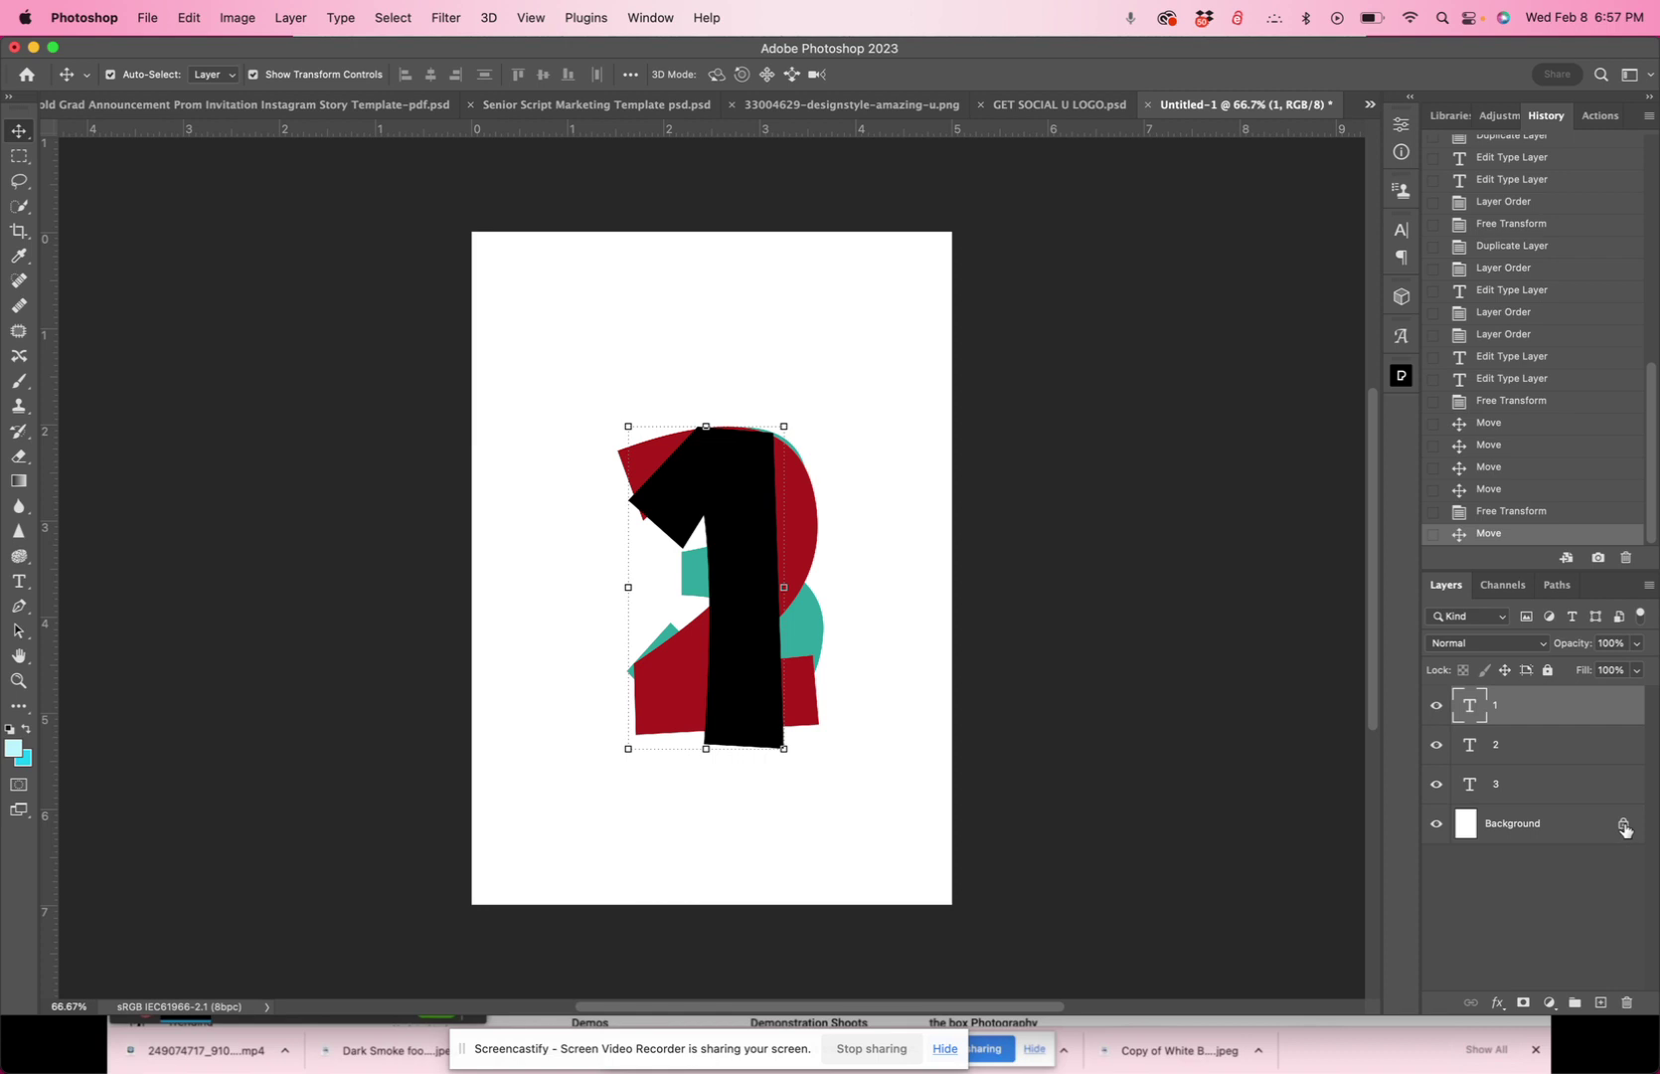
pyautogui.moveTo(1623, 829)
# Step: Unlock the Background into Layer 0, then hide and reshow the white layer
pyautogui.click(1622, 828)
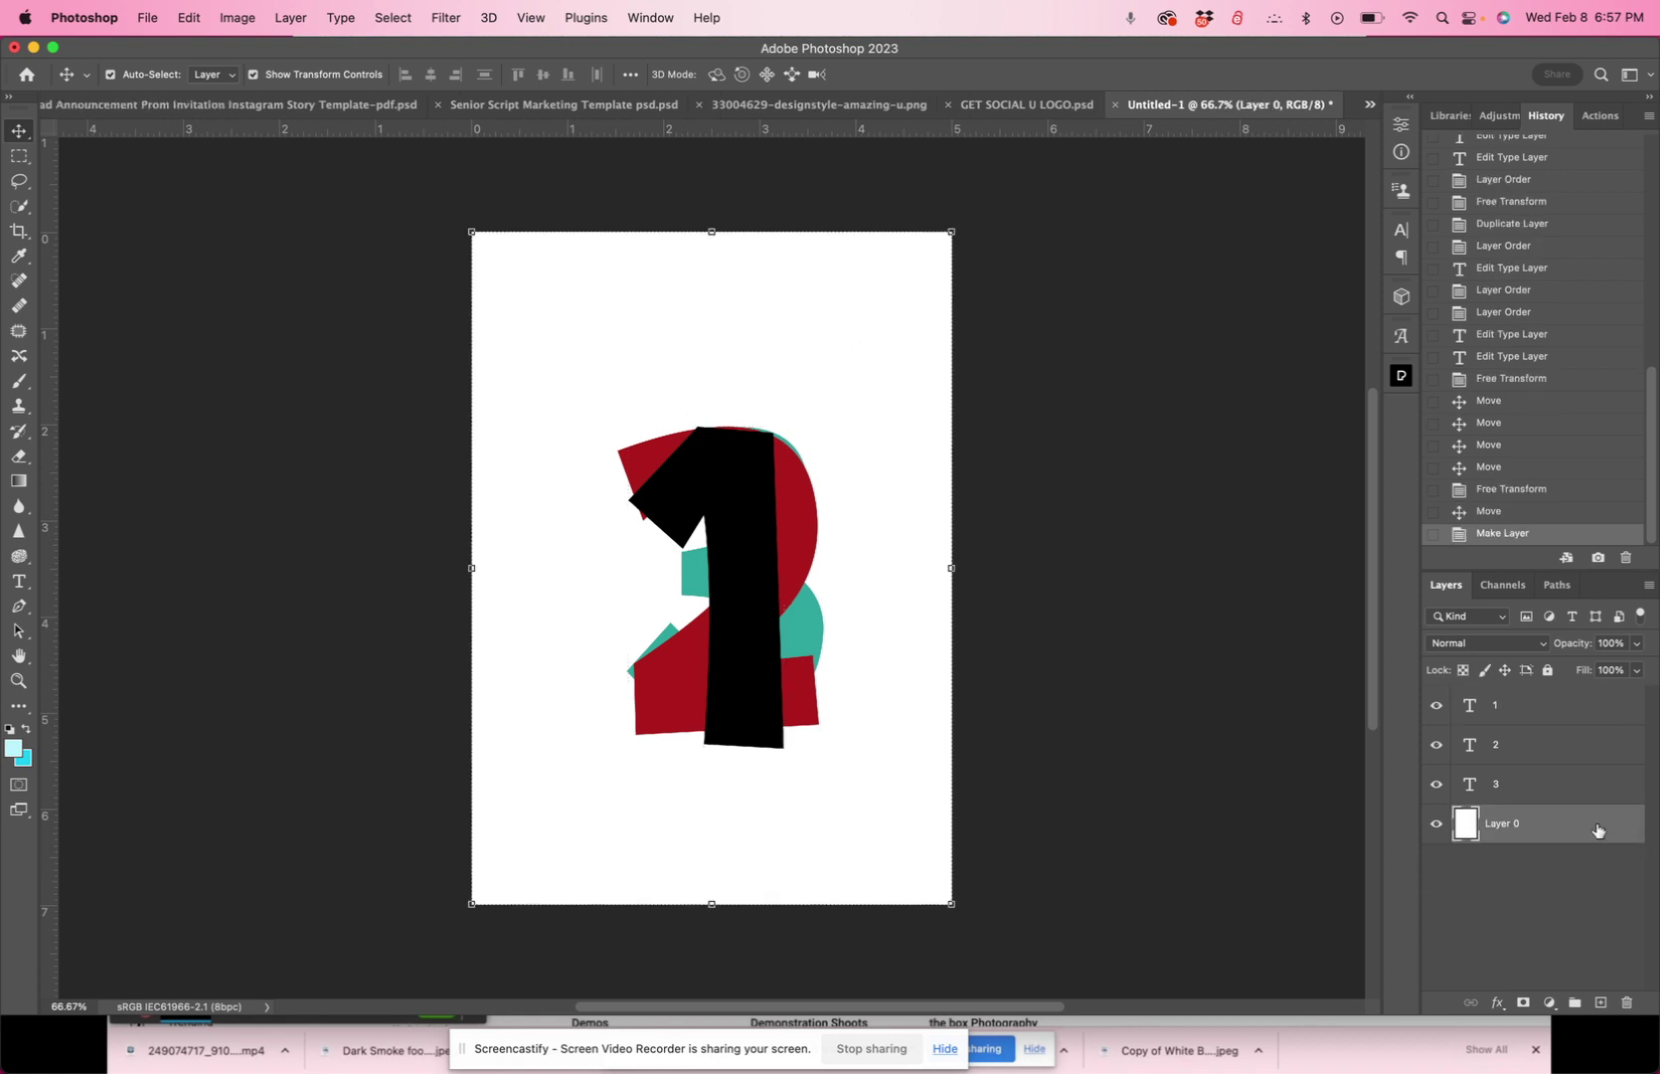
pyautogui.click(1435, 825)
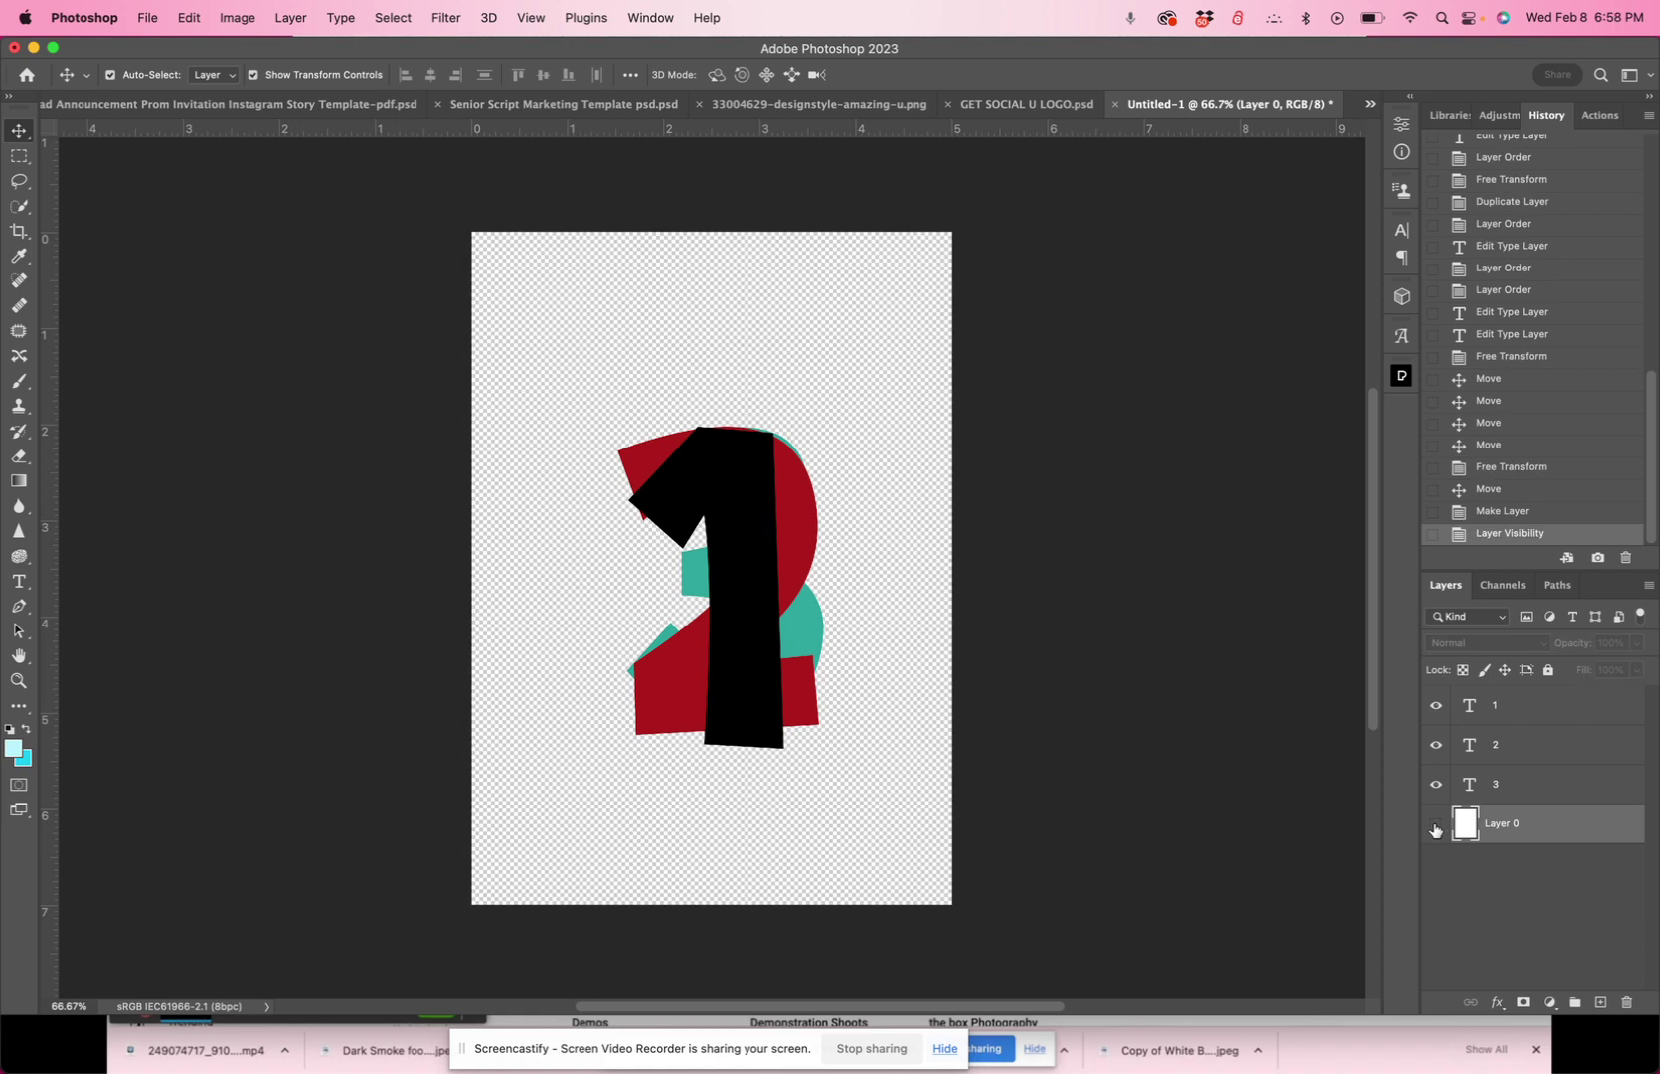
pyautogui.click(1436, 825)
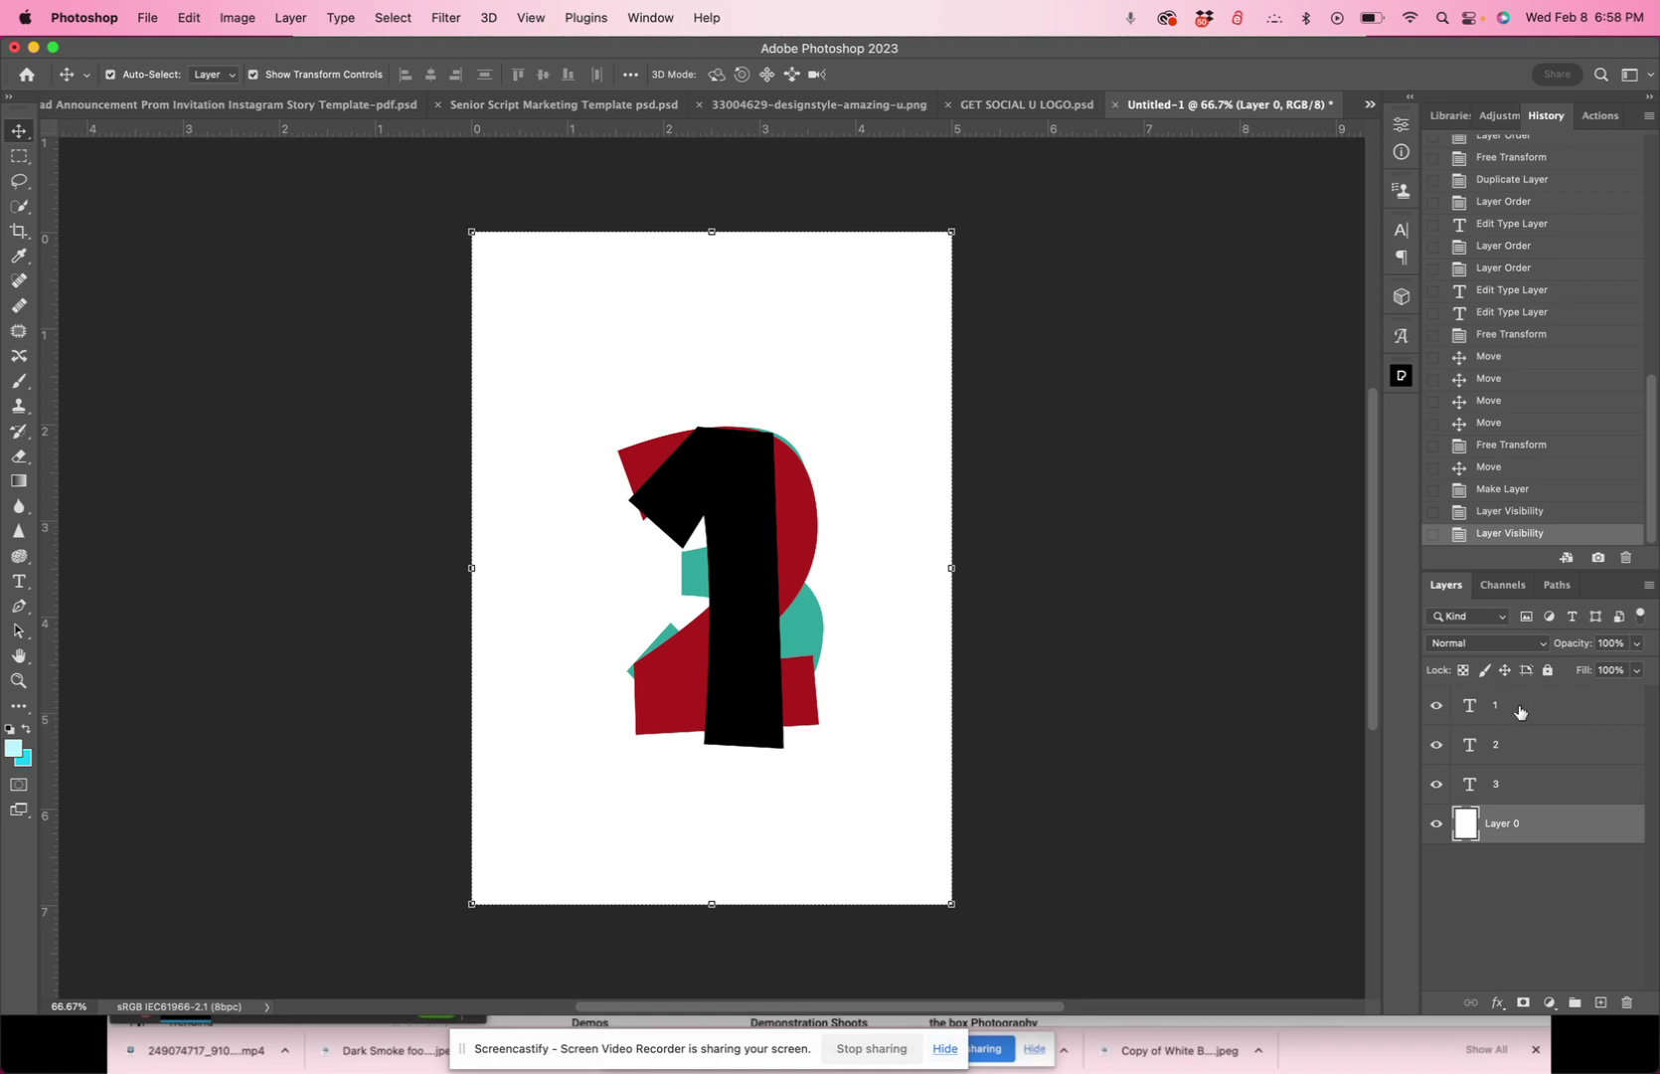
# Step: Move the black 1 right, tilt it slightly, and shift the red 2 right behind it
pyautogui.click(1534, 712)
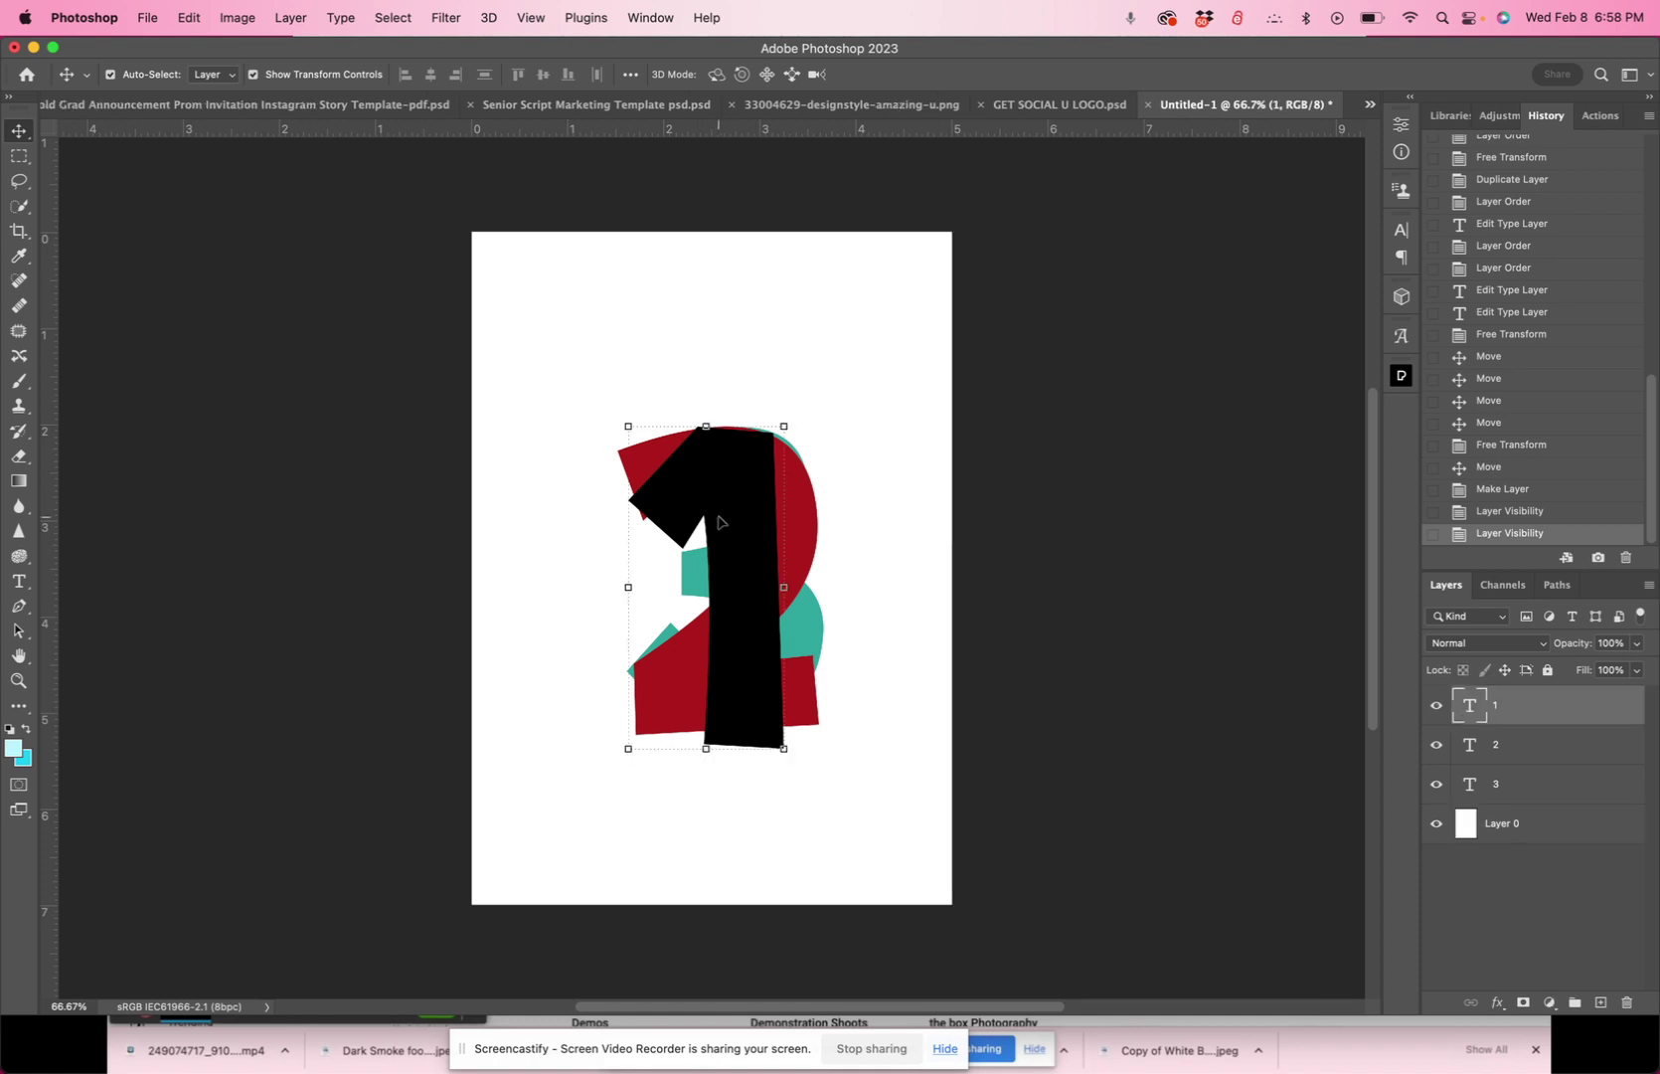
pyautogui.press('super+h')
pyautogui.moveTo(717, 521); pyautogui.dragTo(752, 538)
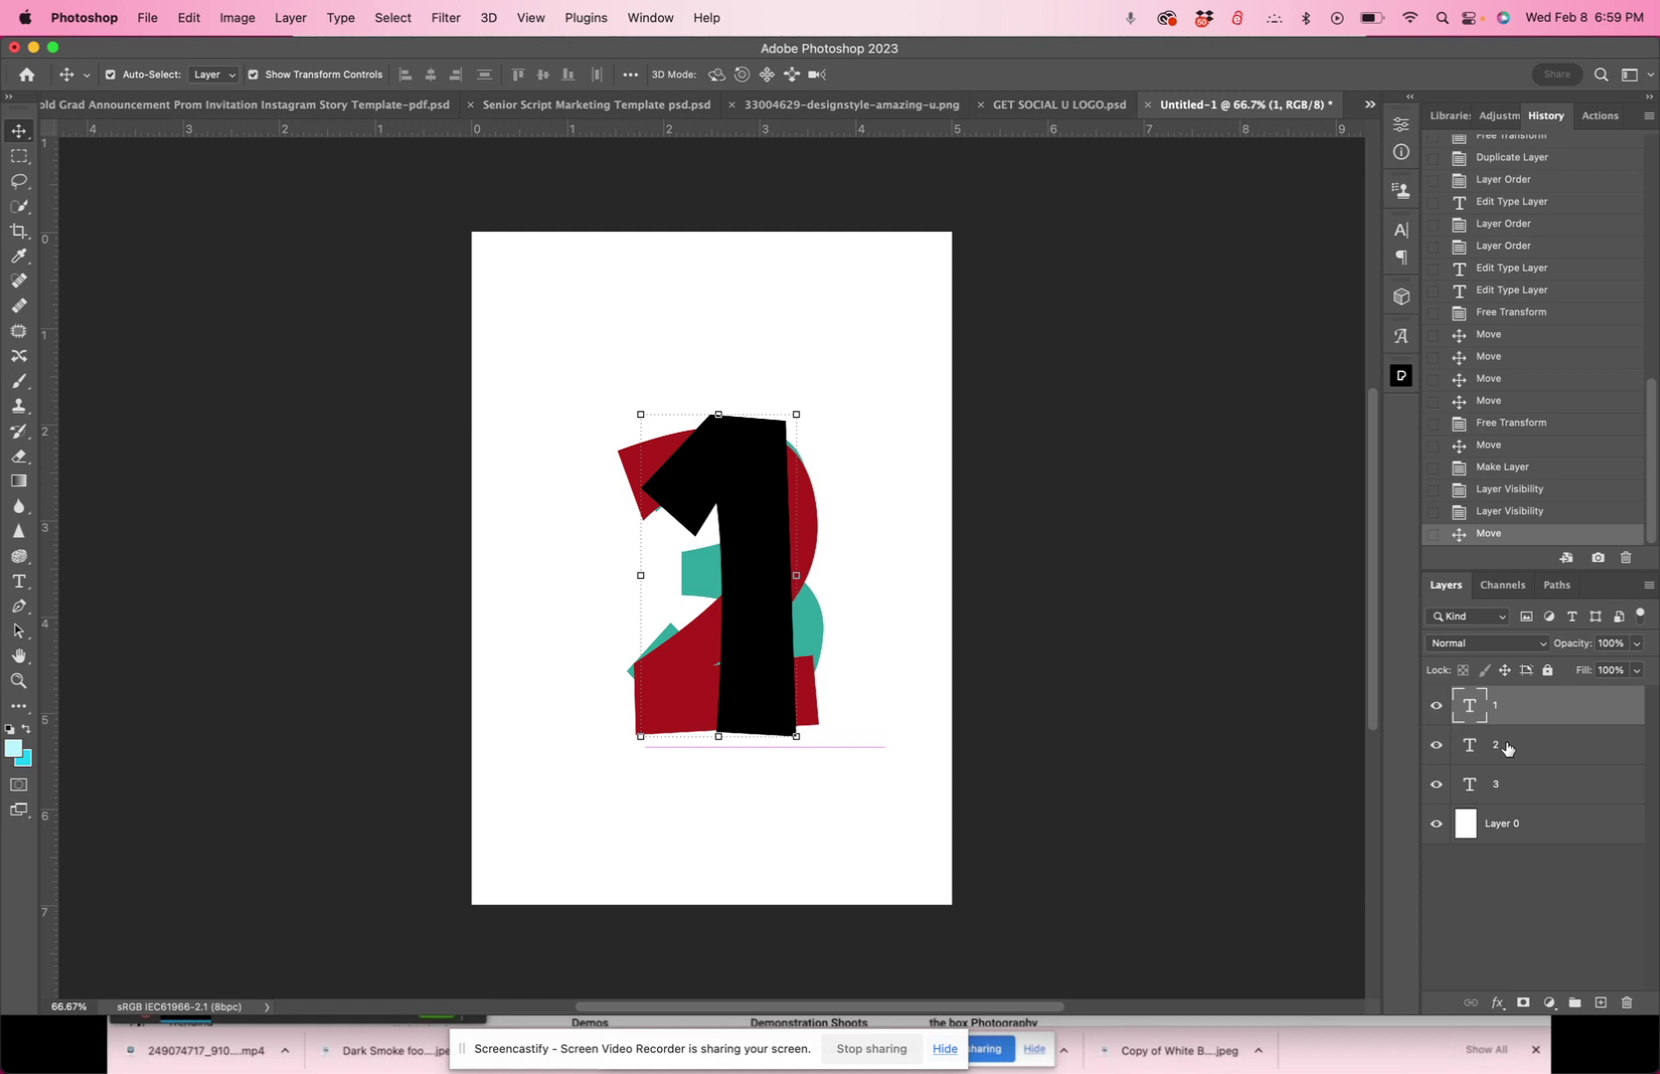
pyautogui.moveTo(786, 594); pyautogui.dragTo(891, 605)
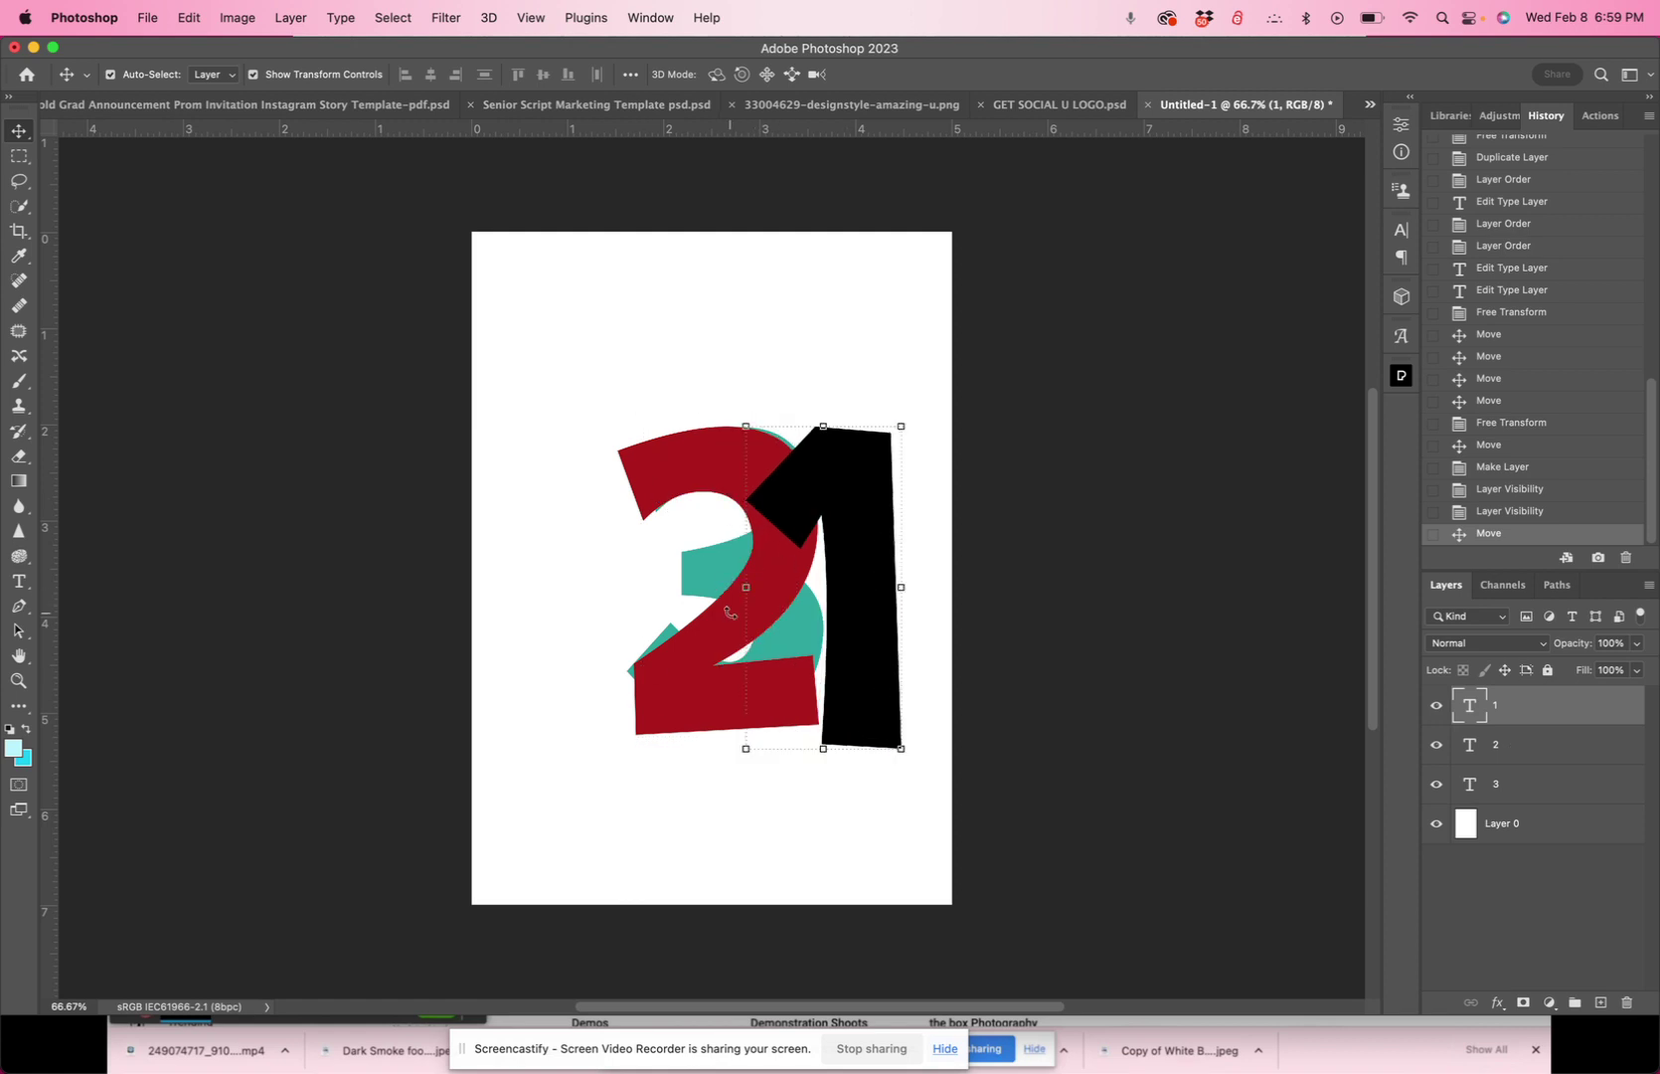
pyautogui.moveTo(730, 612); pyautogui.dragTo(727, 618)
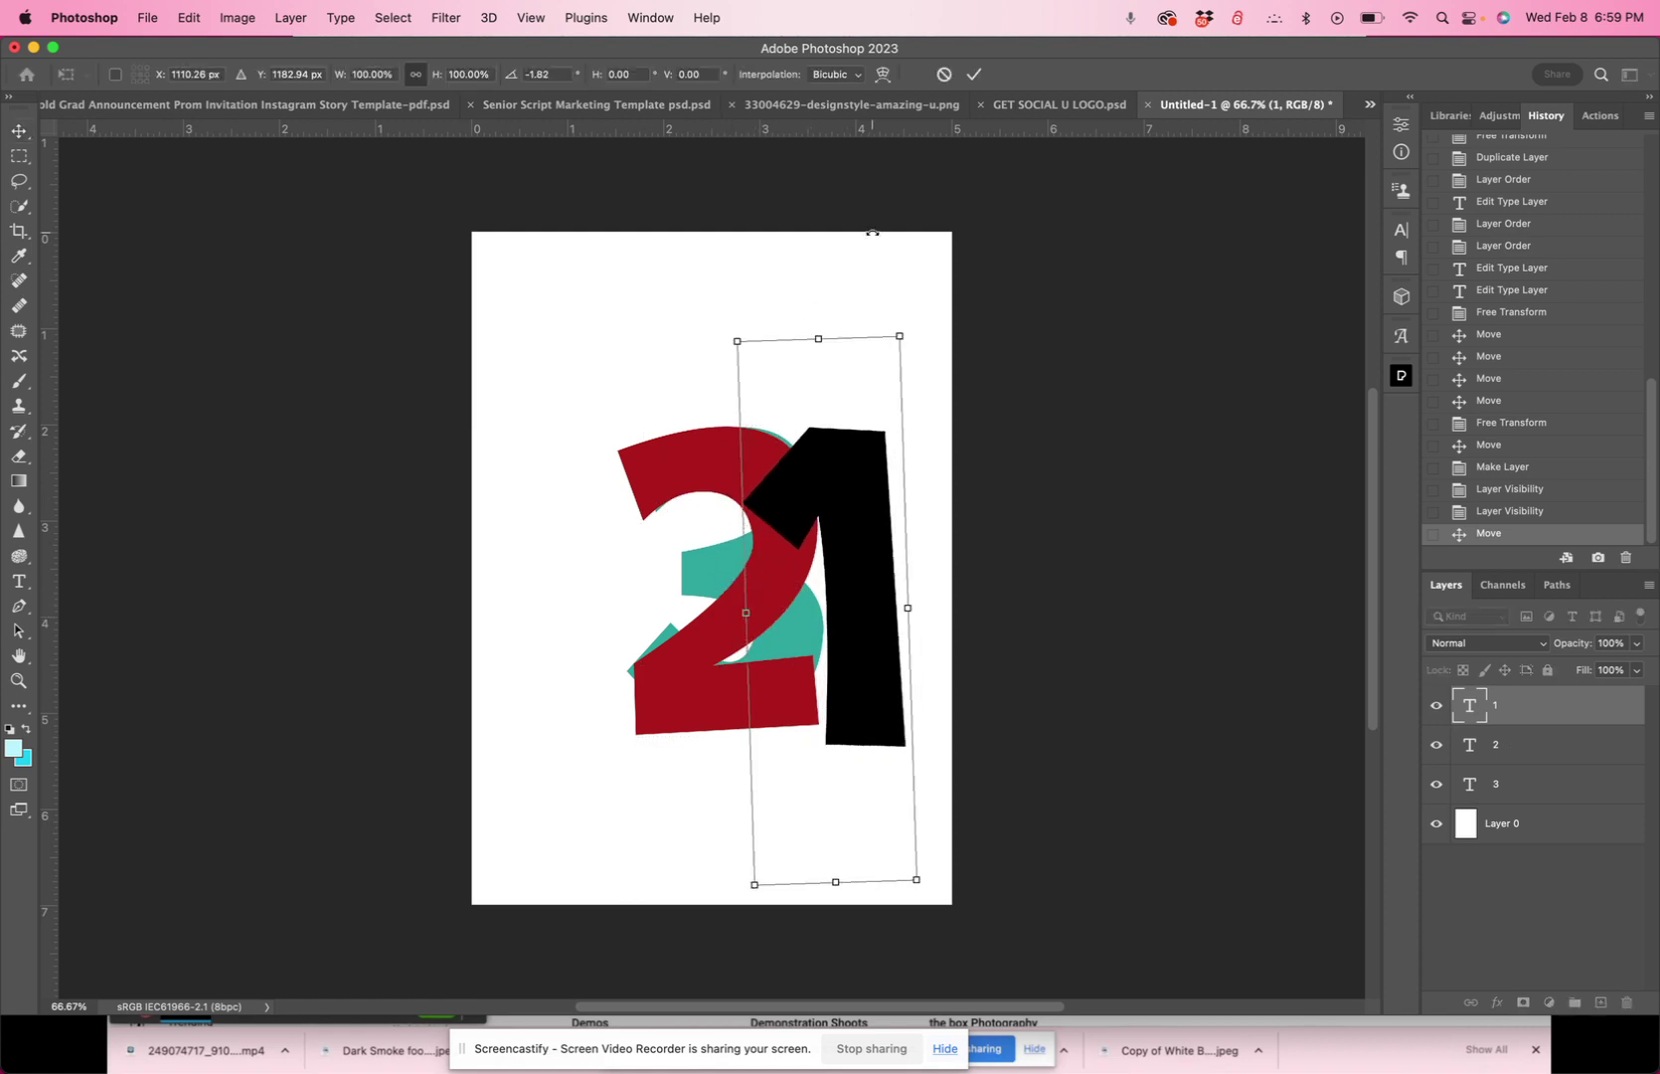
pyautogui.click(974, 74)
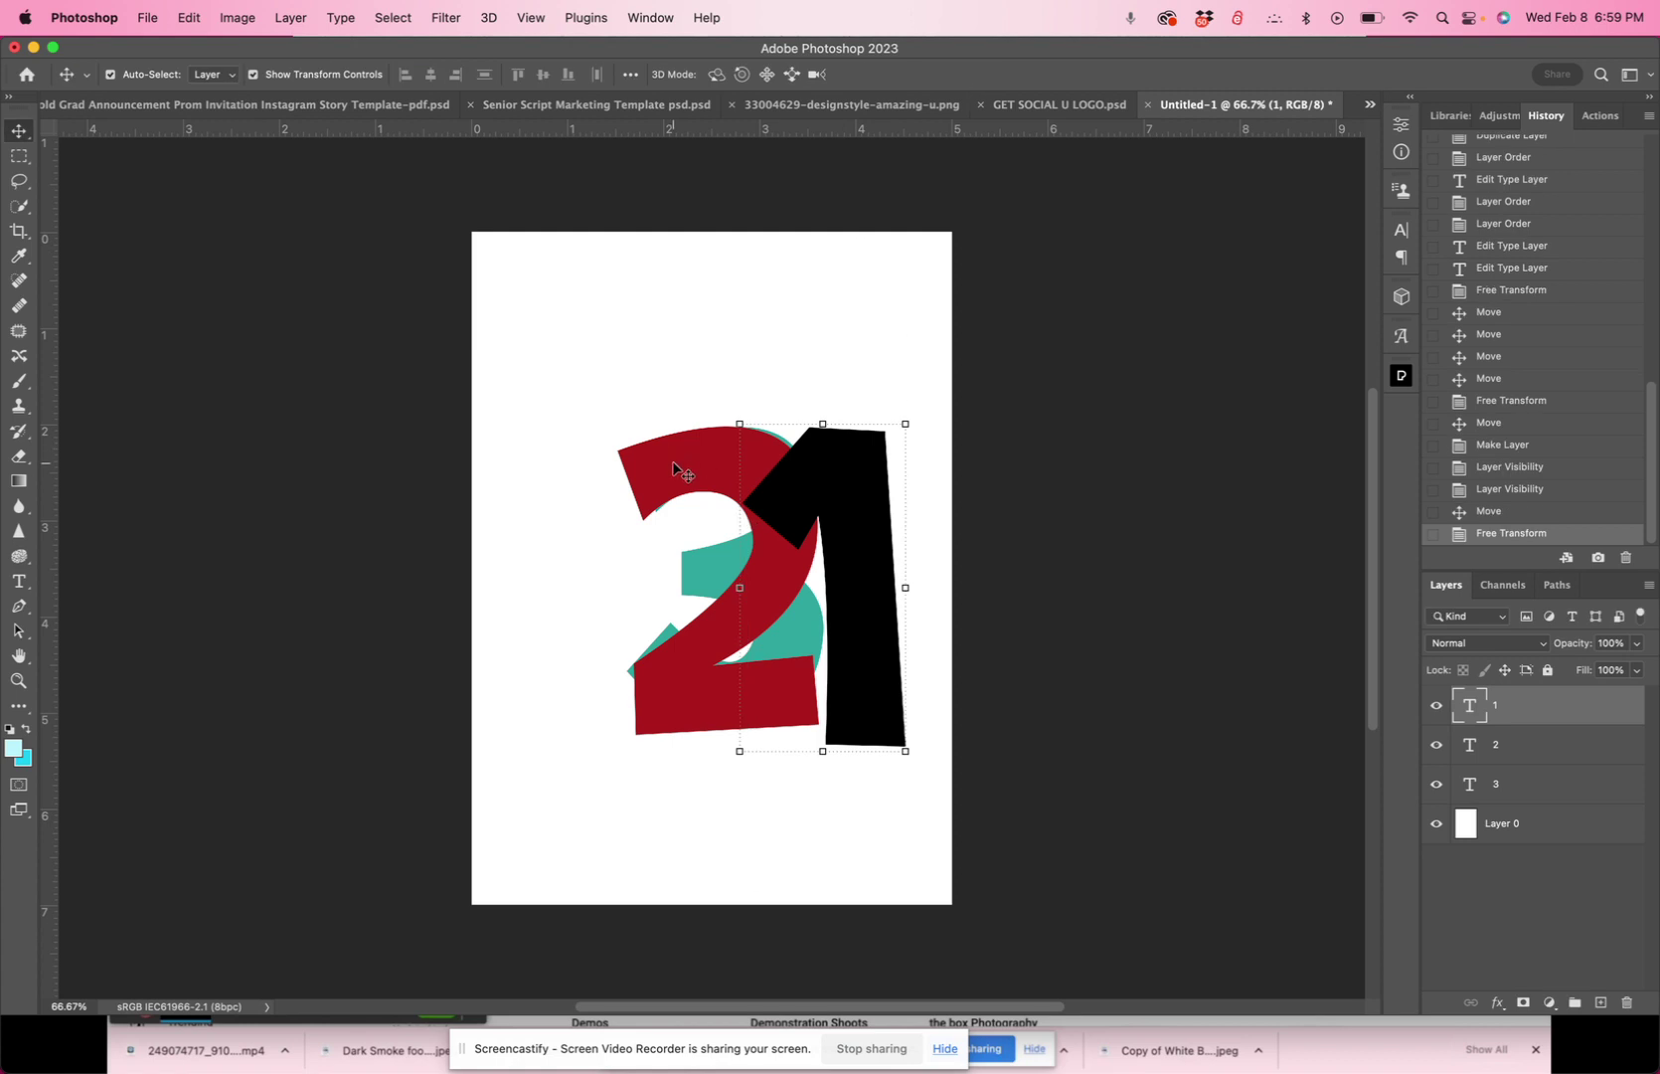
pyautogui.moveTo(673, 463); pyautogui.dragTo(777, 461)
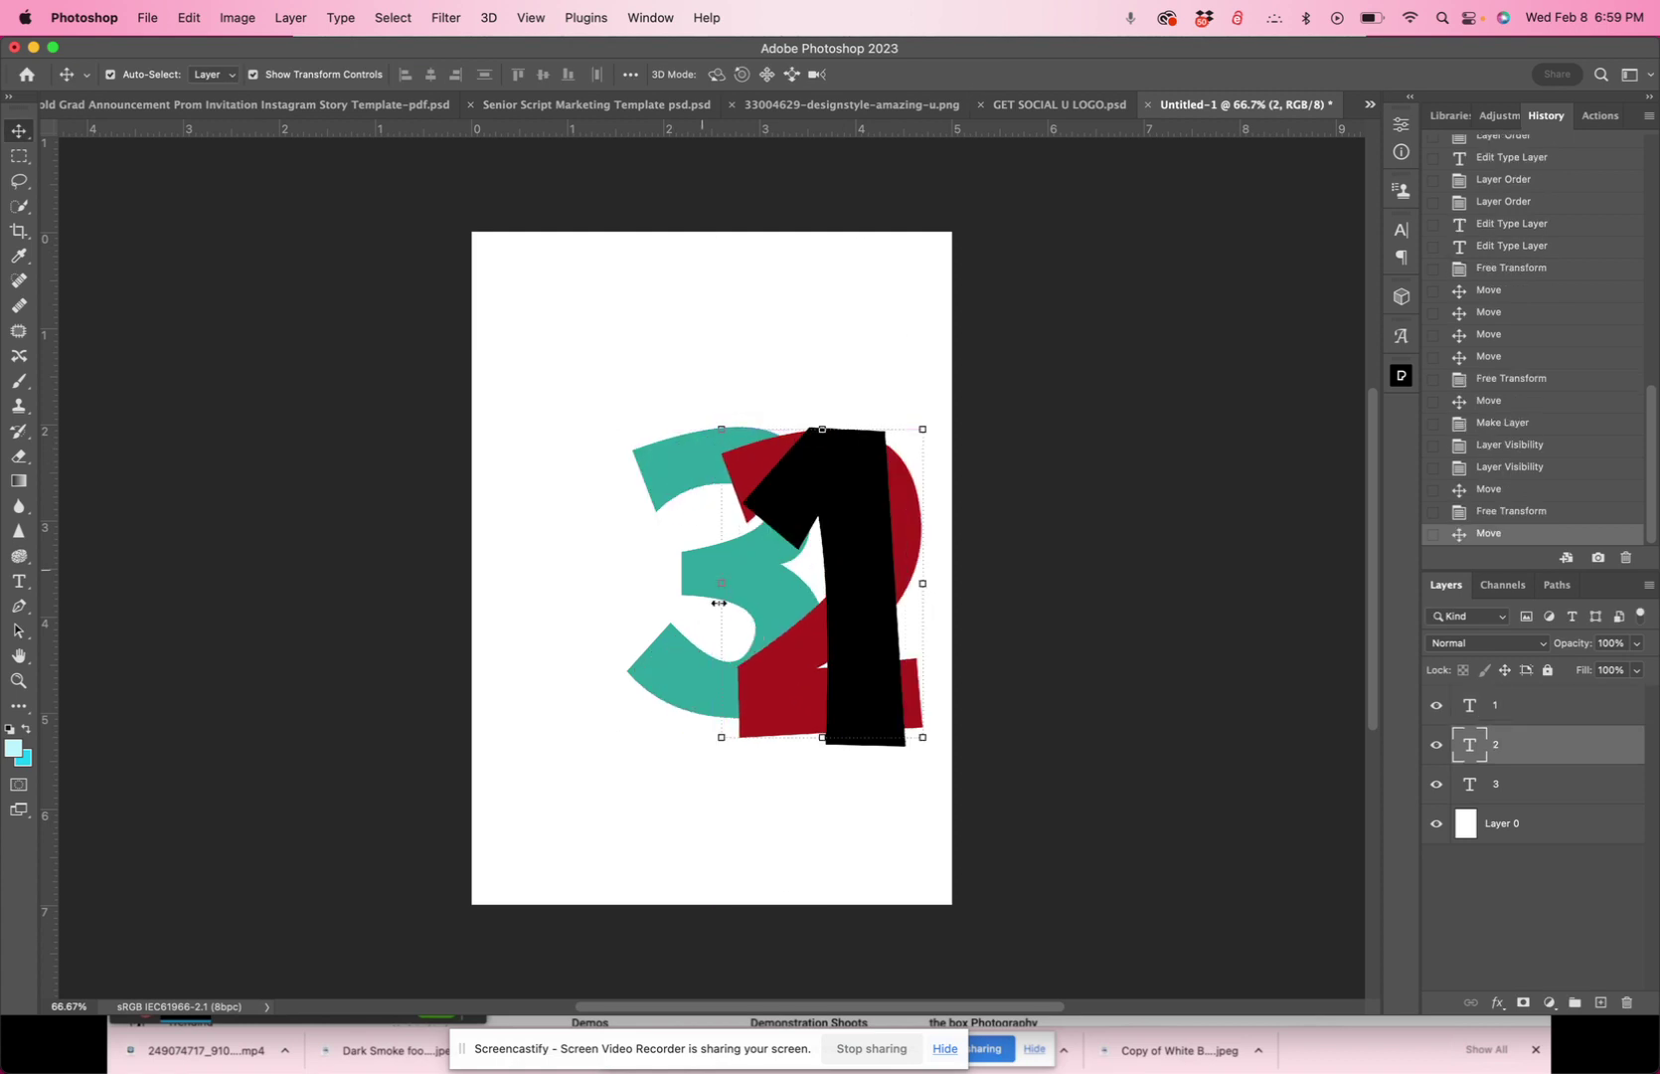
pyautogui.moveTo(870, 615); pyautogui.dragTo(900, 619)
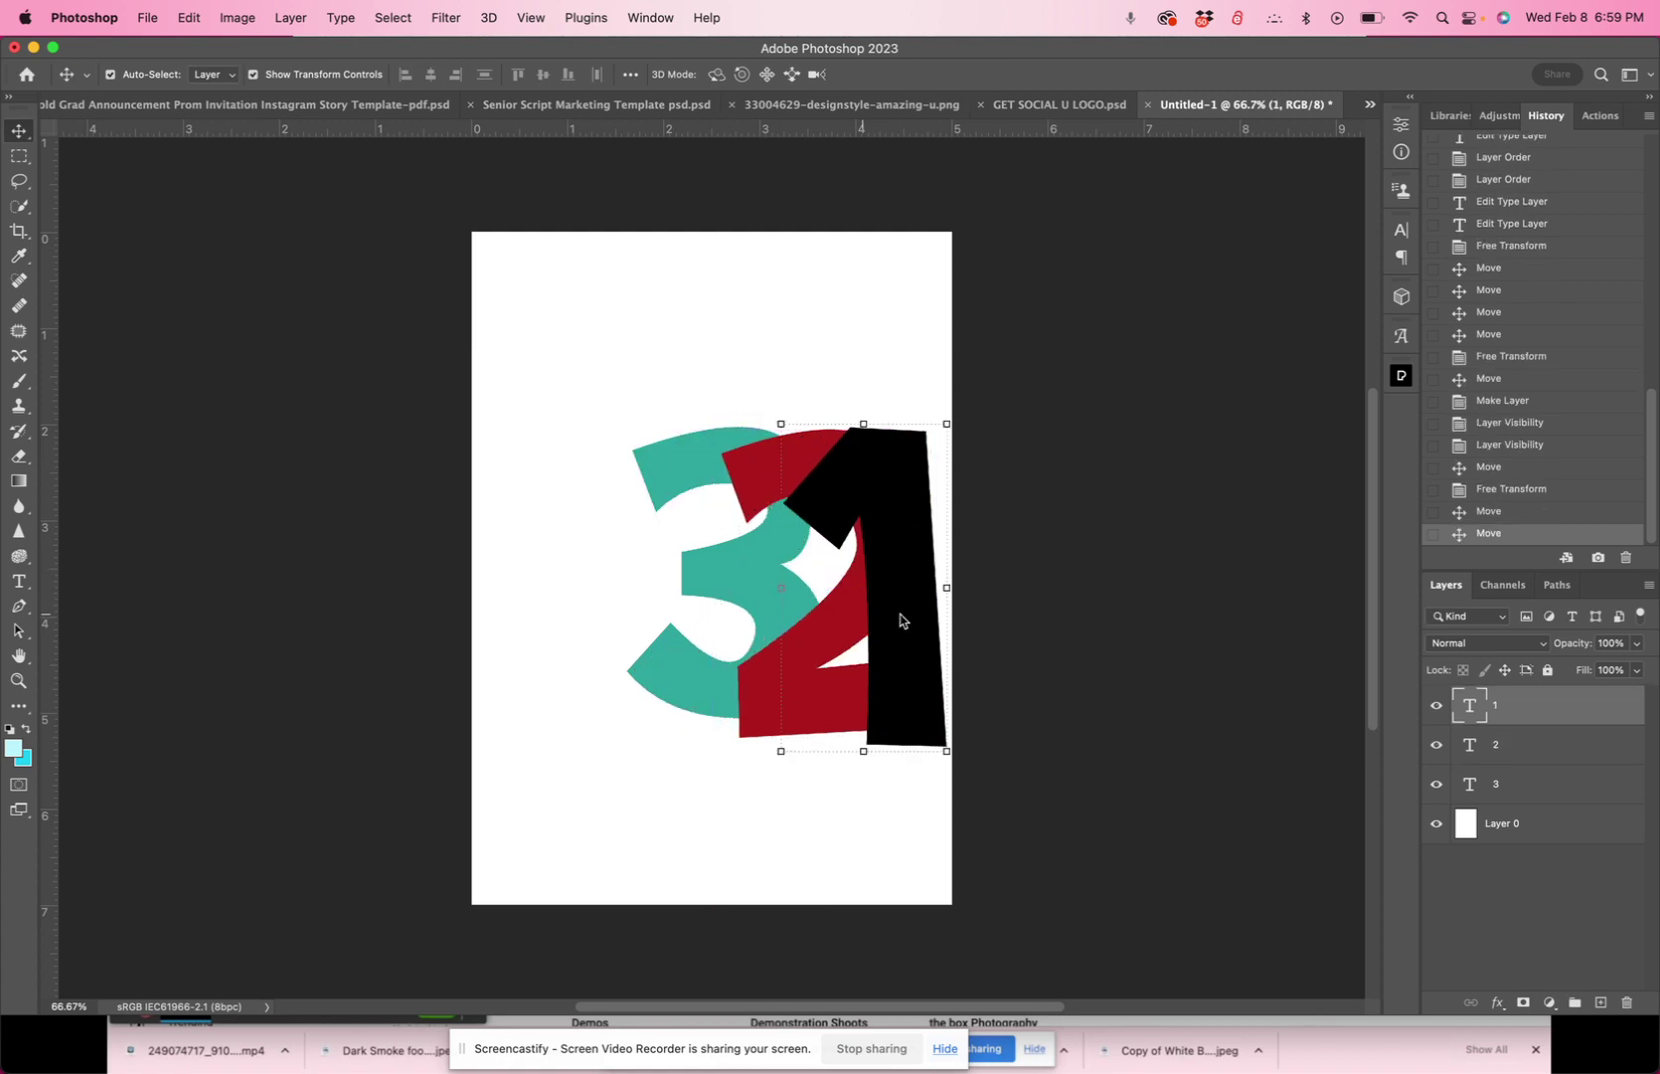
# Step: Step through the 2, 3 and Layer 0 layers, briefly hiding then showing the white background
pyautogui.click(1508, 749)
pyautogui.click(1509, 786)
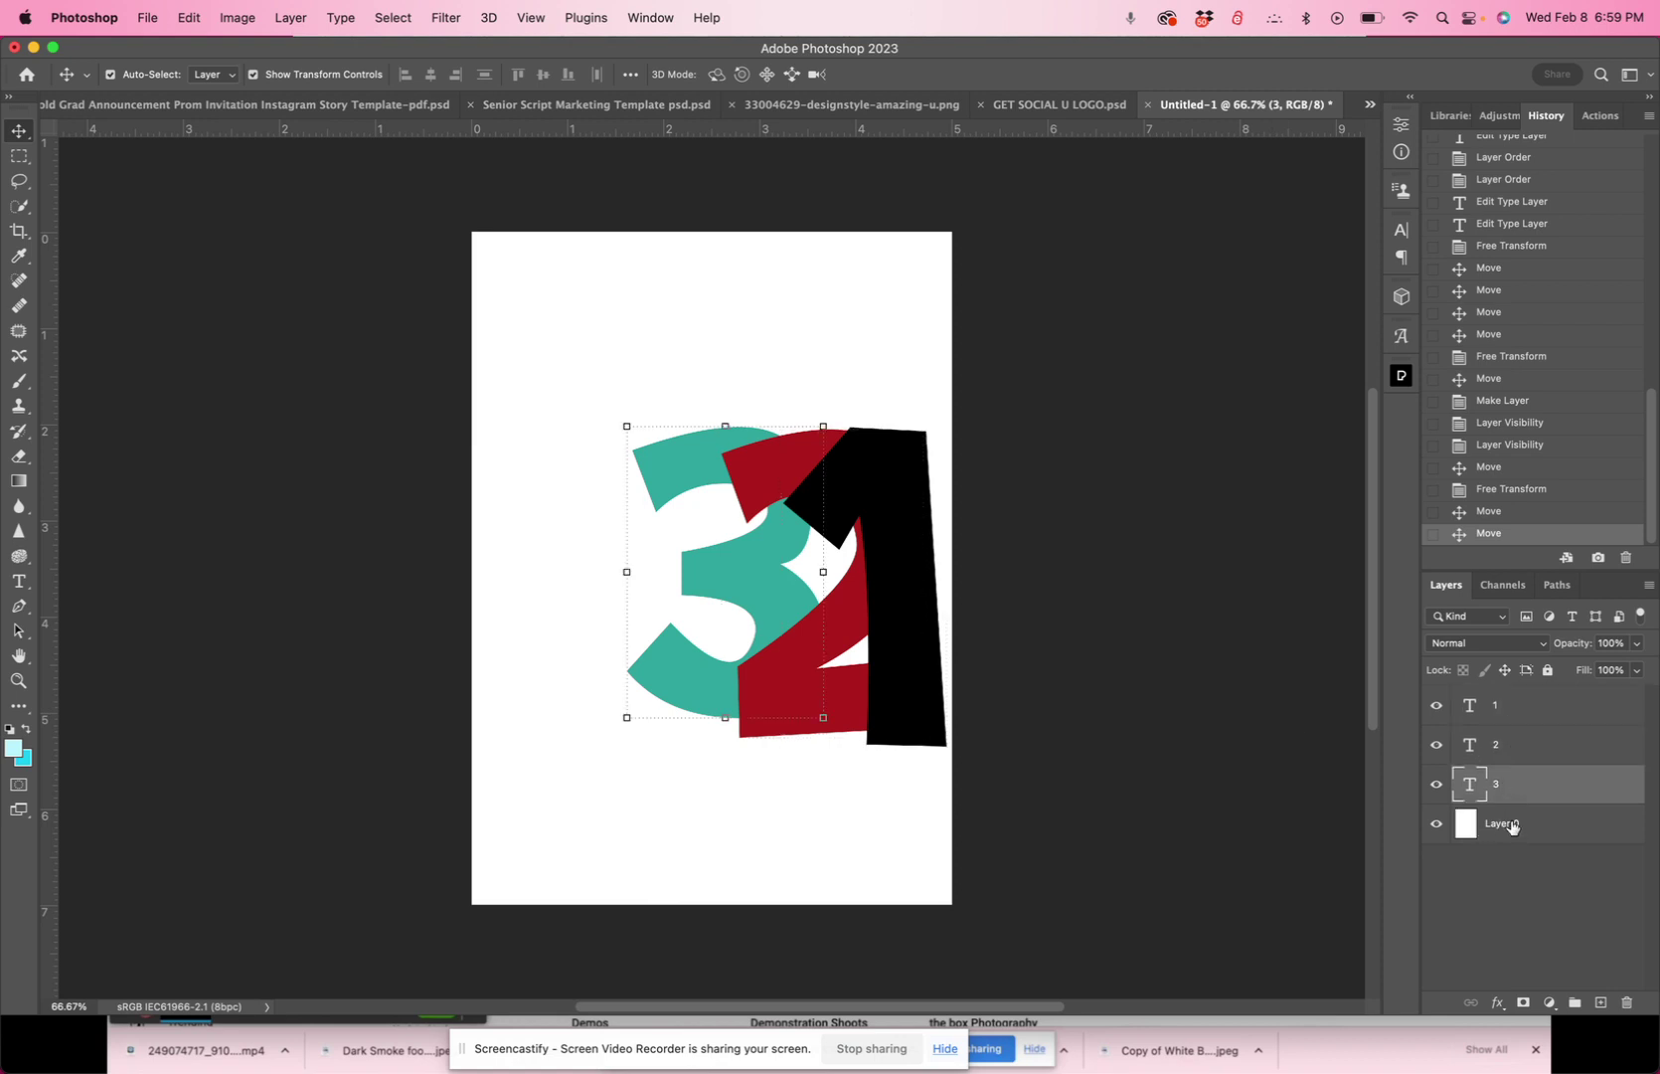
pyautogui.click(1511, 825)
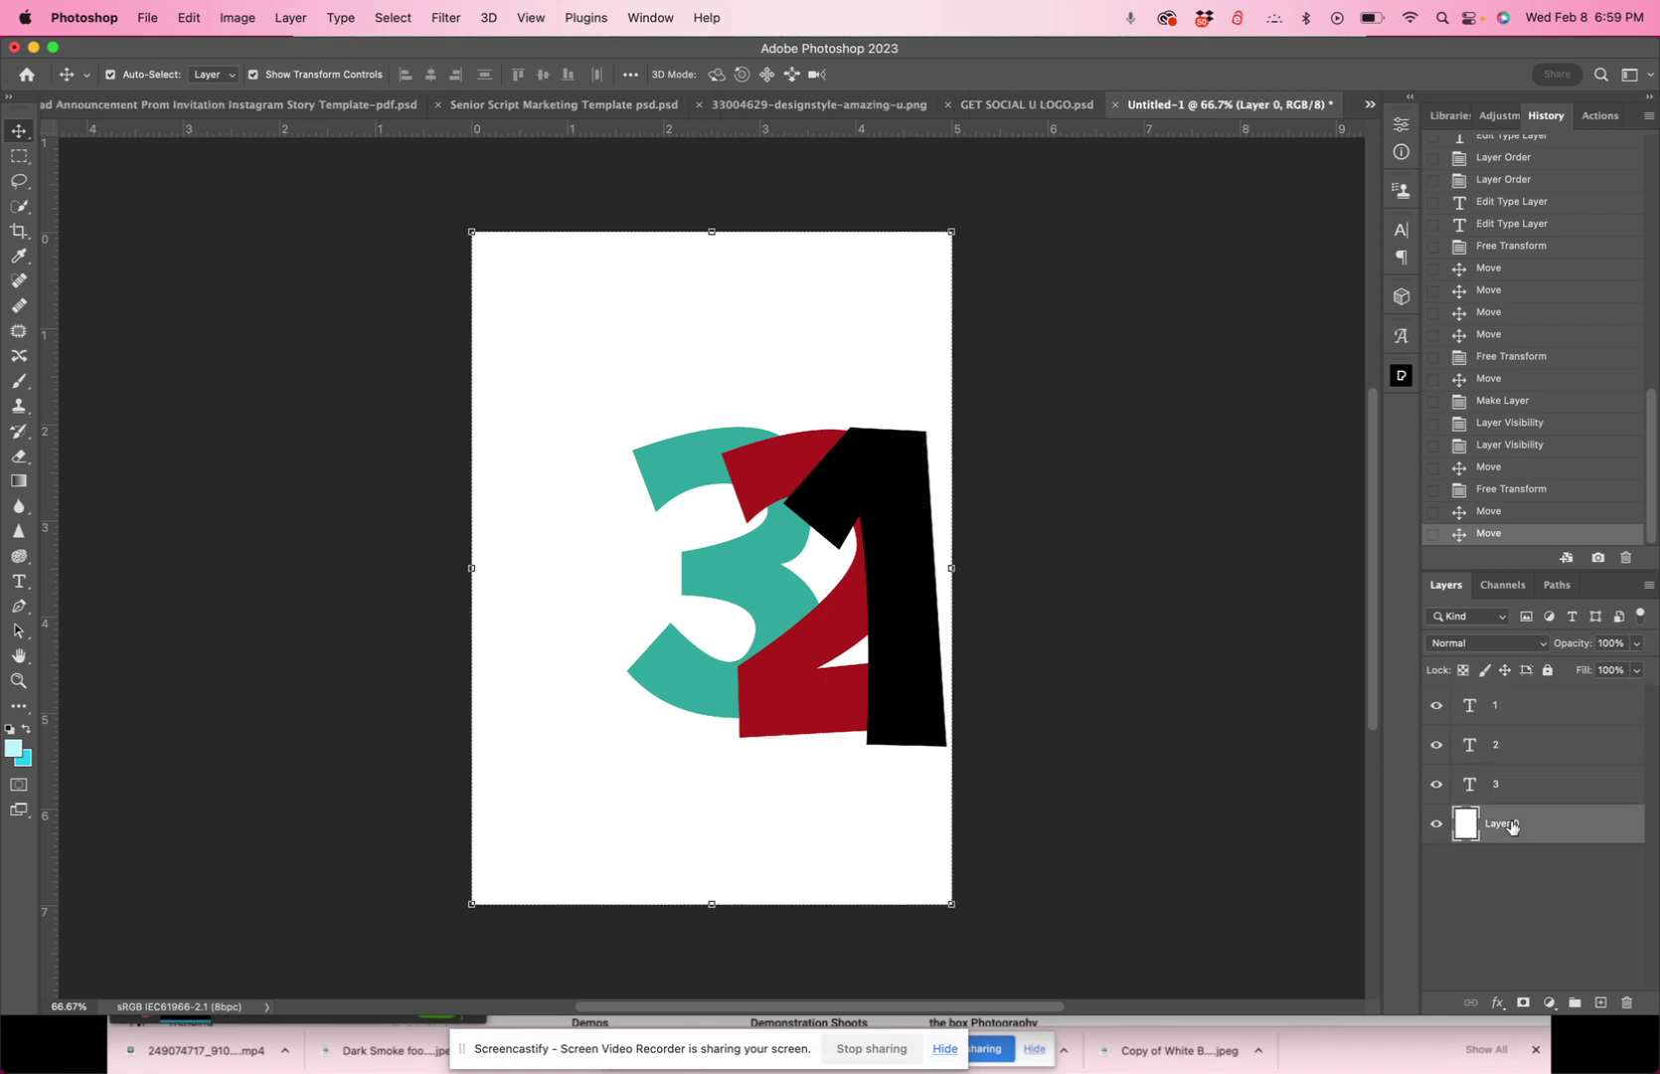
pyautogui.click(1435, 825)
pyautogui.click(1436, 825)
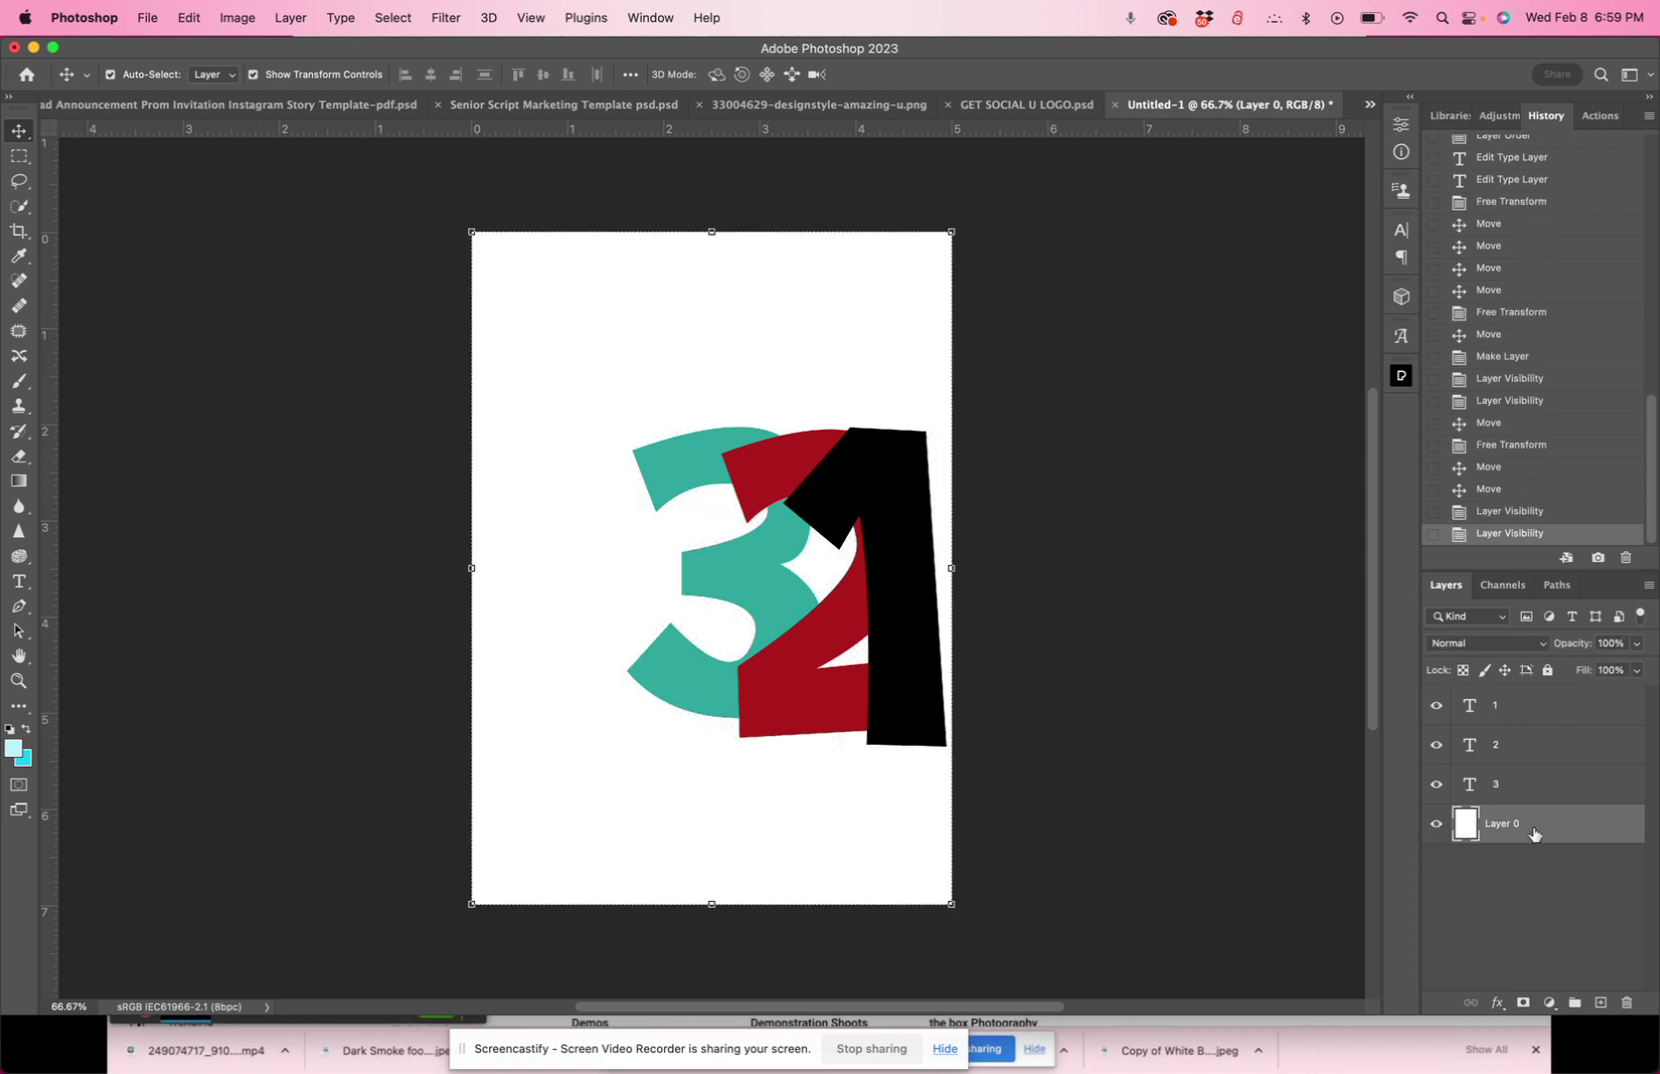
# Step: Reposition the teal 3, raising it and then moving it left away from the 2
pyautogui.click(702, 570)
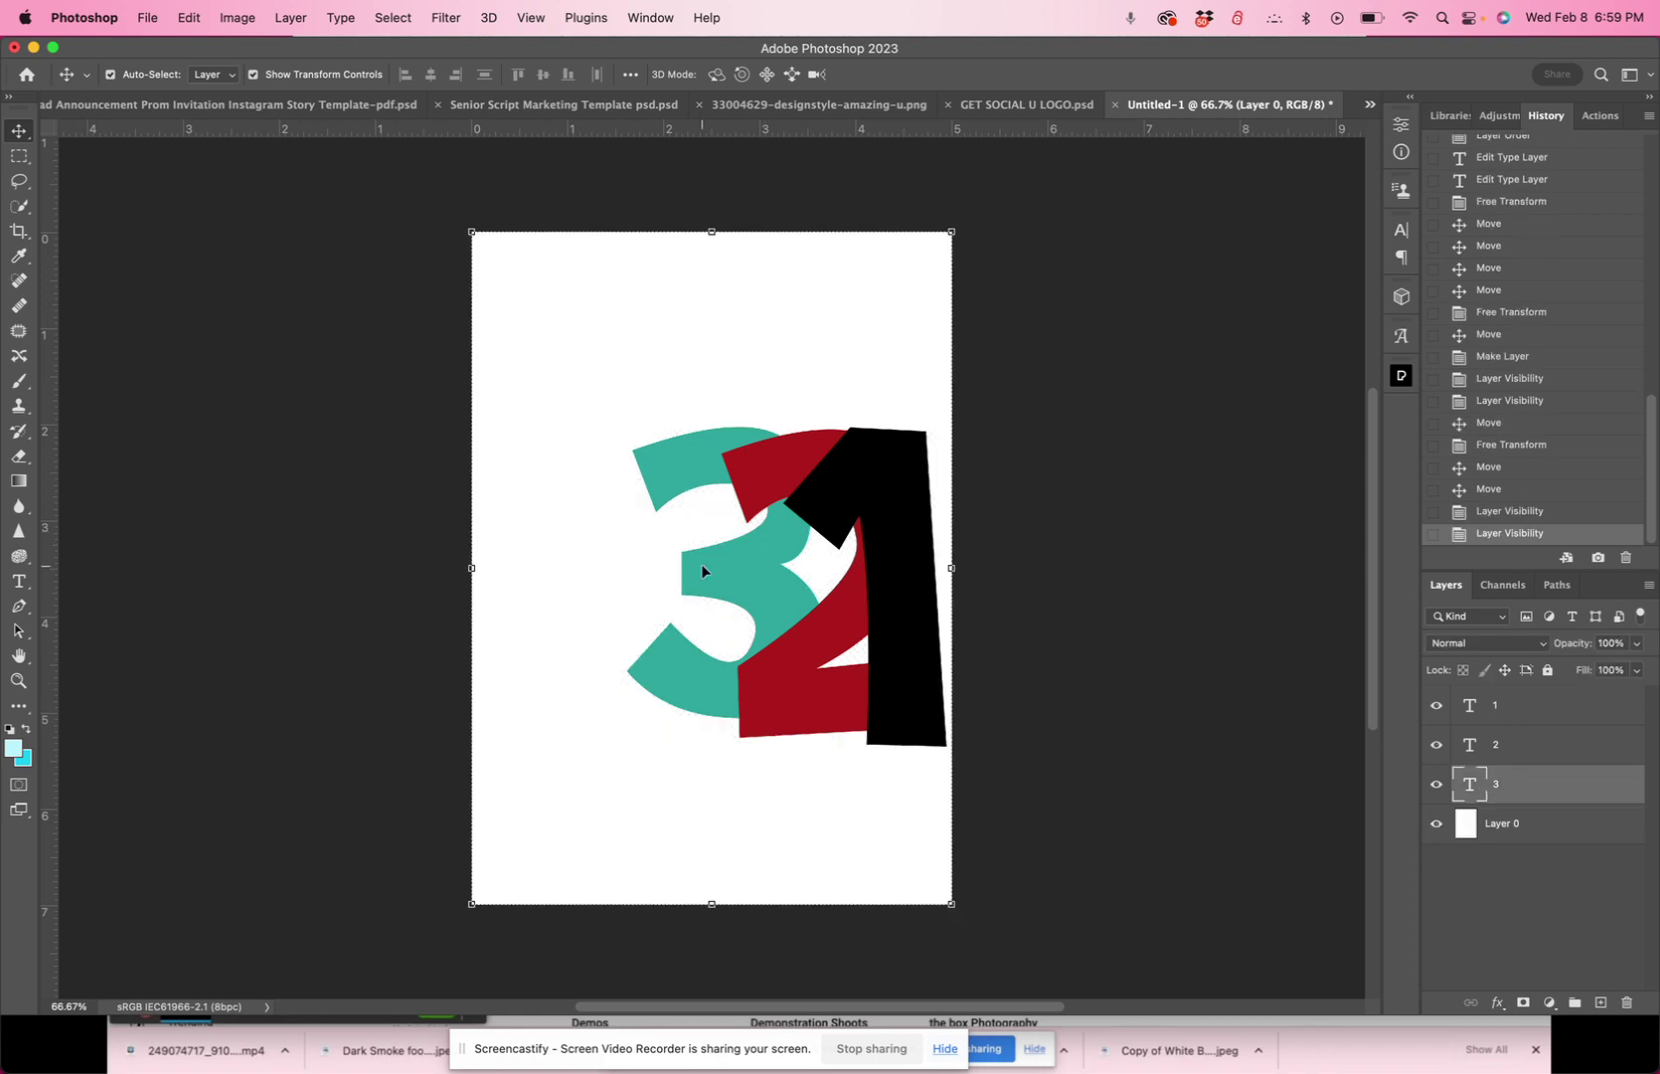
pyautogui.moveTo(701, 571); pyautogui.dragTo(609, 515)
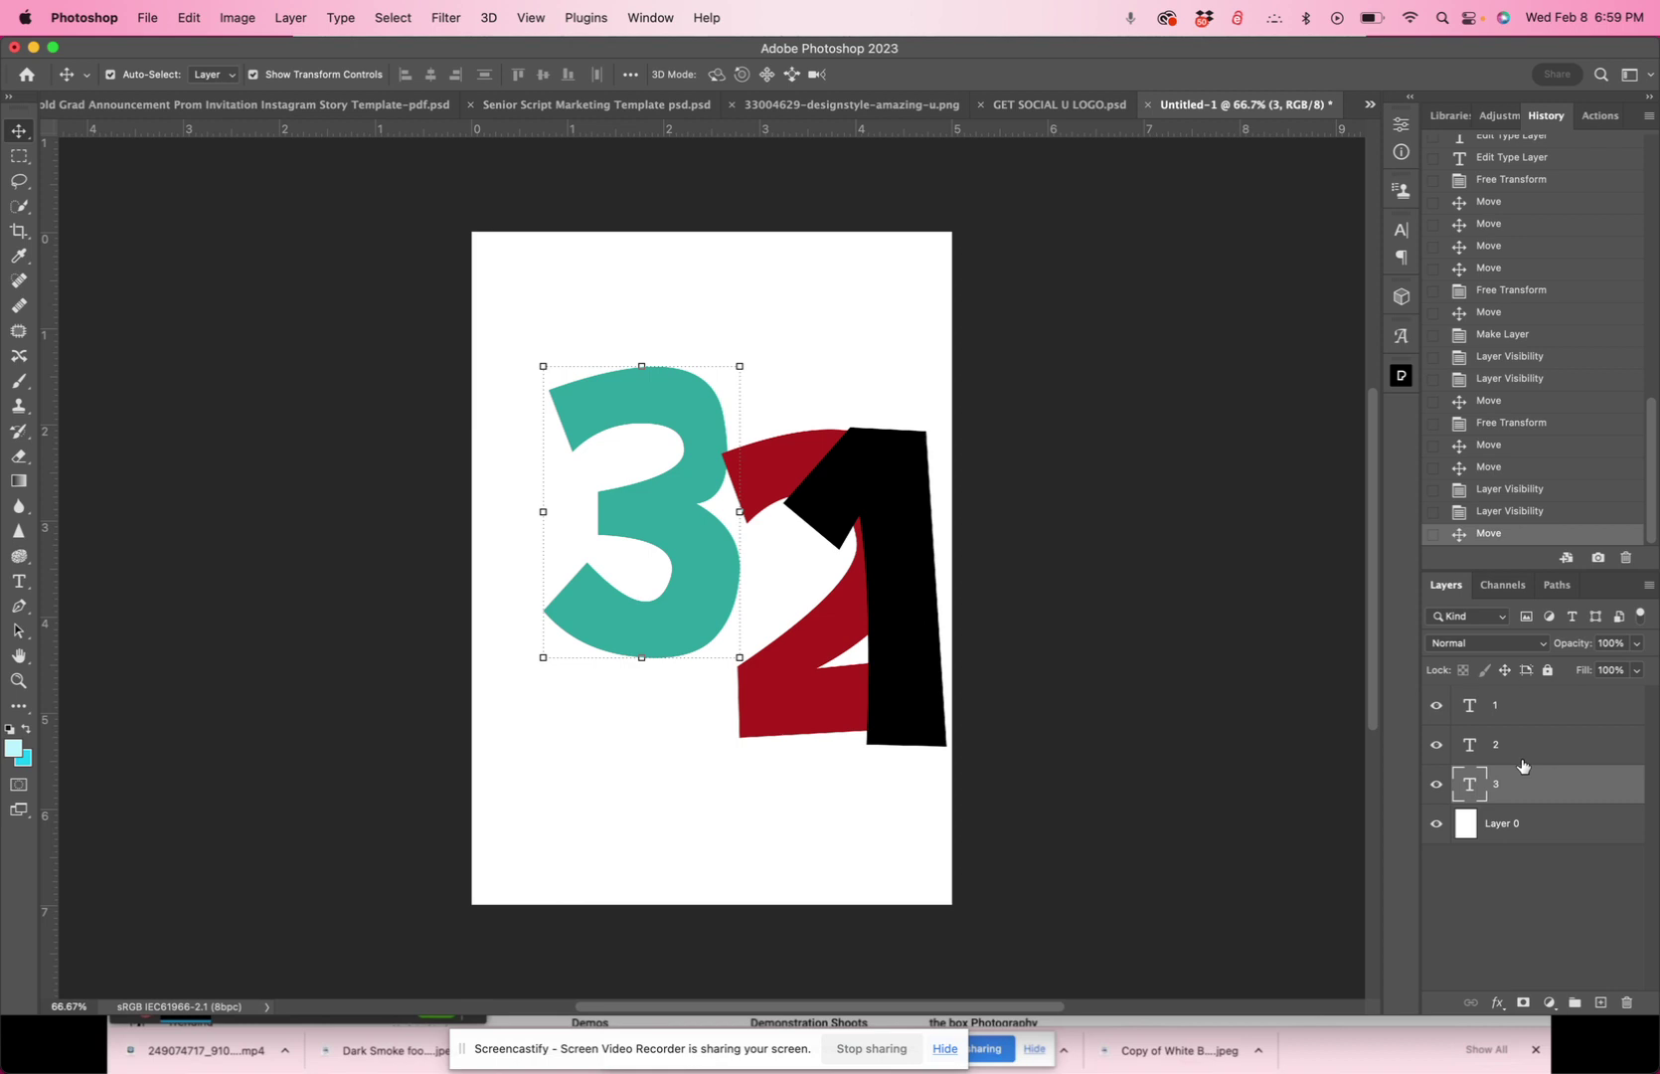
pyautogui.moveTo(655, 505); pyautogui.dragTo(706, 558)
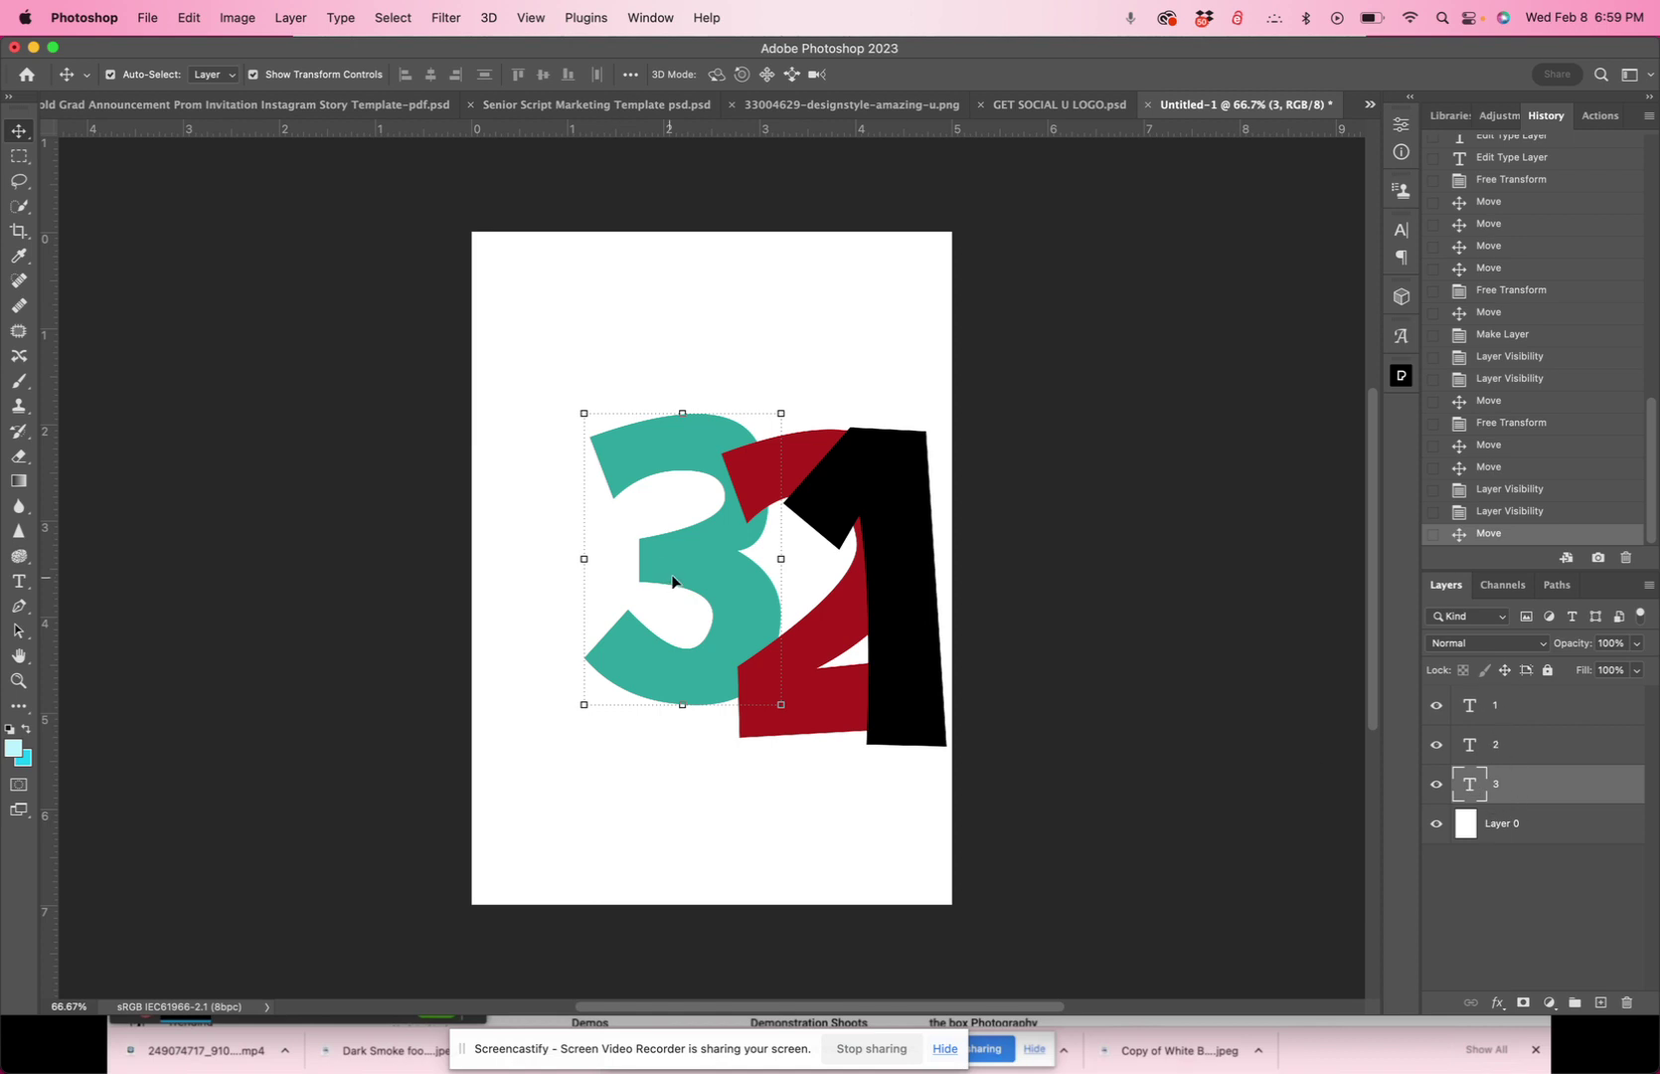
pyautogui.moveTo(672, 580); pyautogui.dragTo(571, 590)
# Step: Slide the red 2 left over the teal 3 and the black 1 left over the 2
pyautogui.click(765, 688)
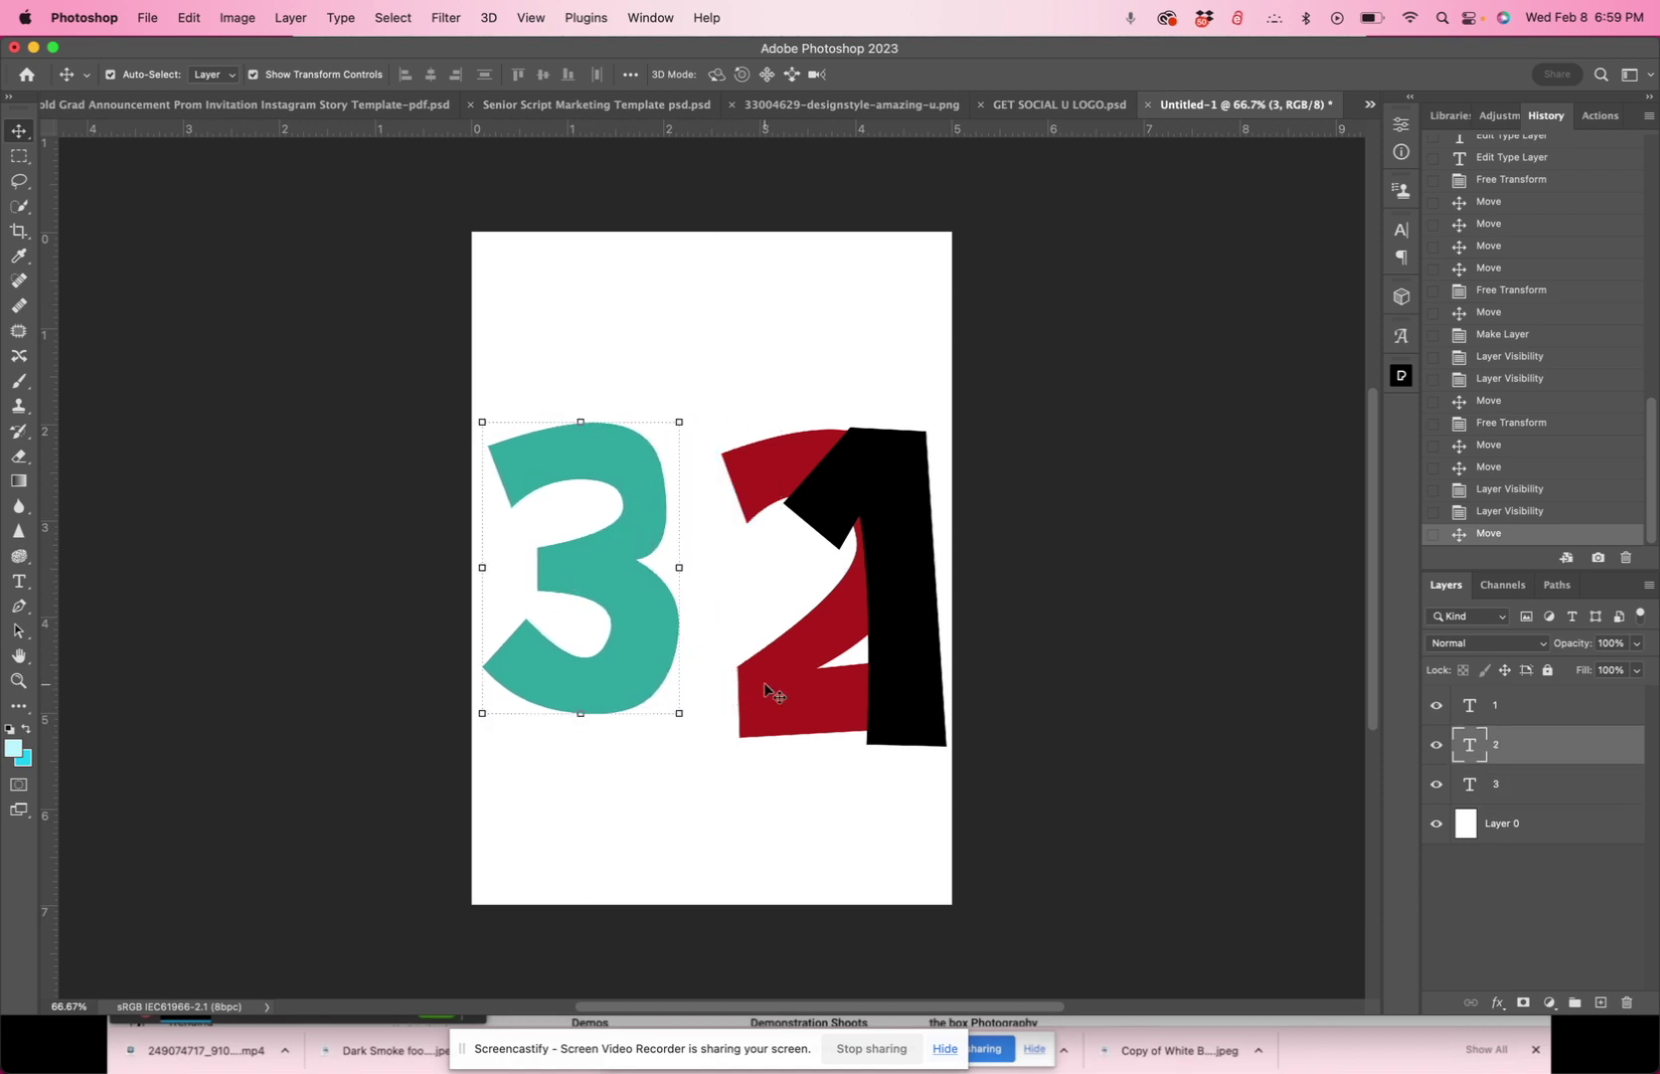
pyautogui.moveTo(765, 688); pyautogui.dragTo(641, 677)
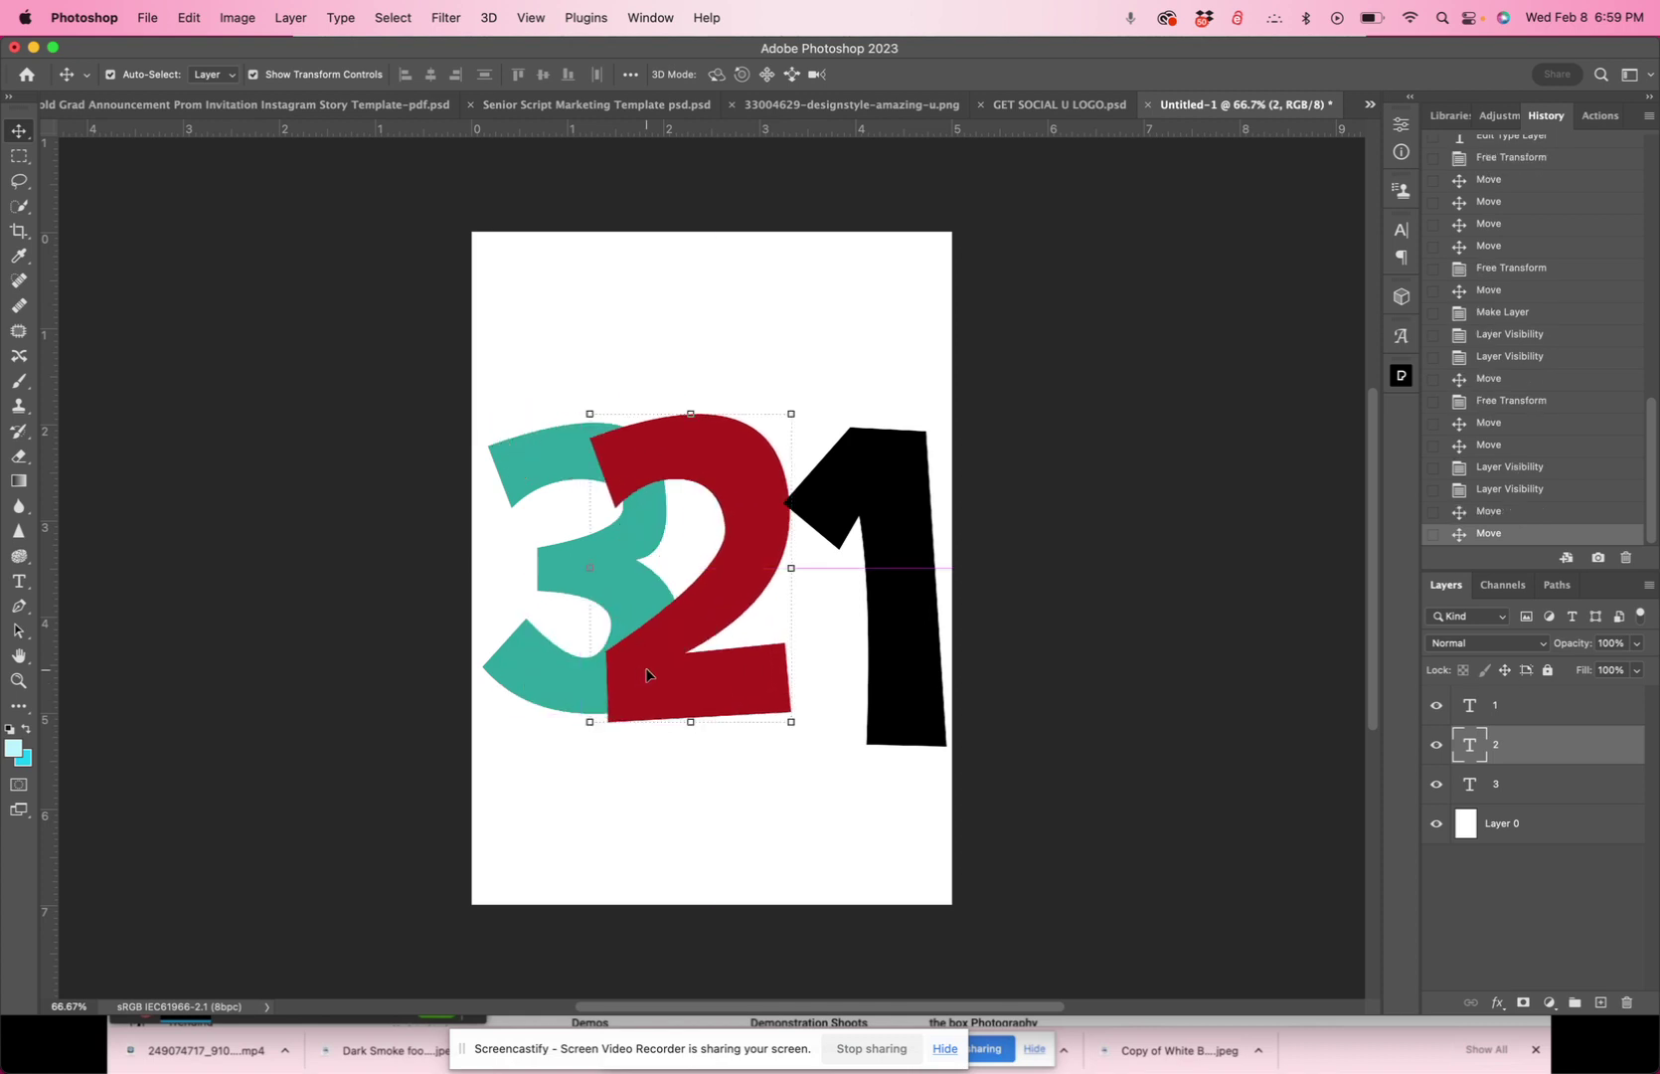
pyautogui.moveTo(901, 676); pyautogui.dragTo(828, 653)
pyautogui.click(596, 578)
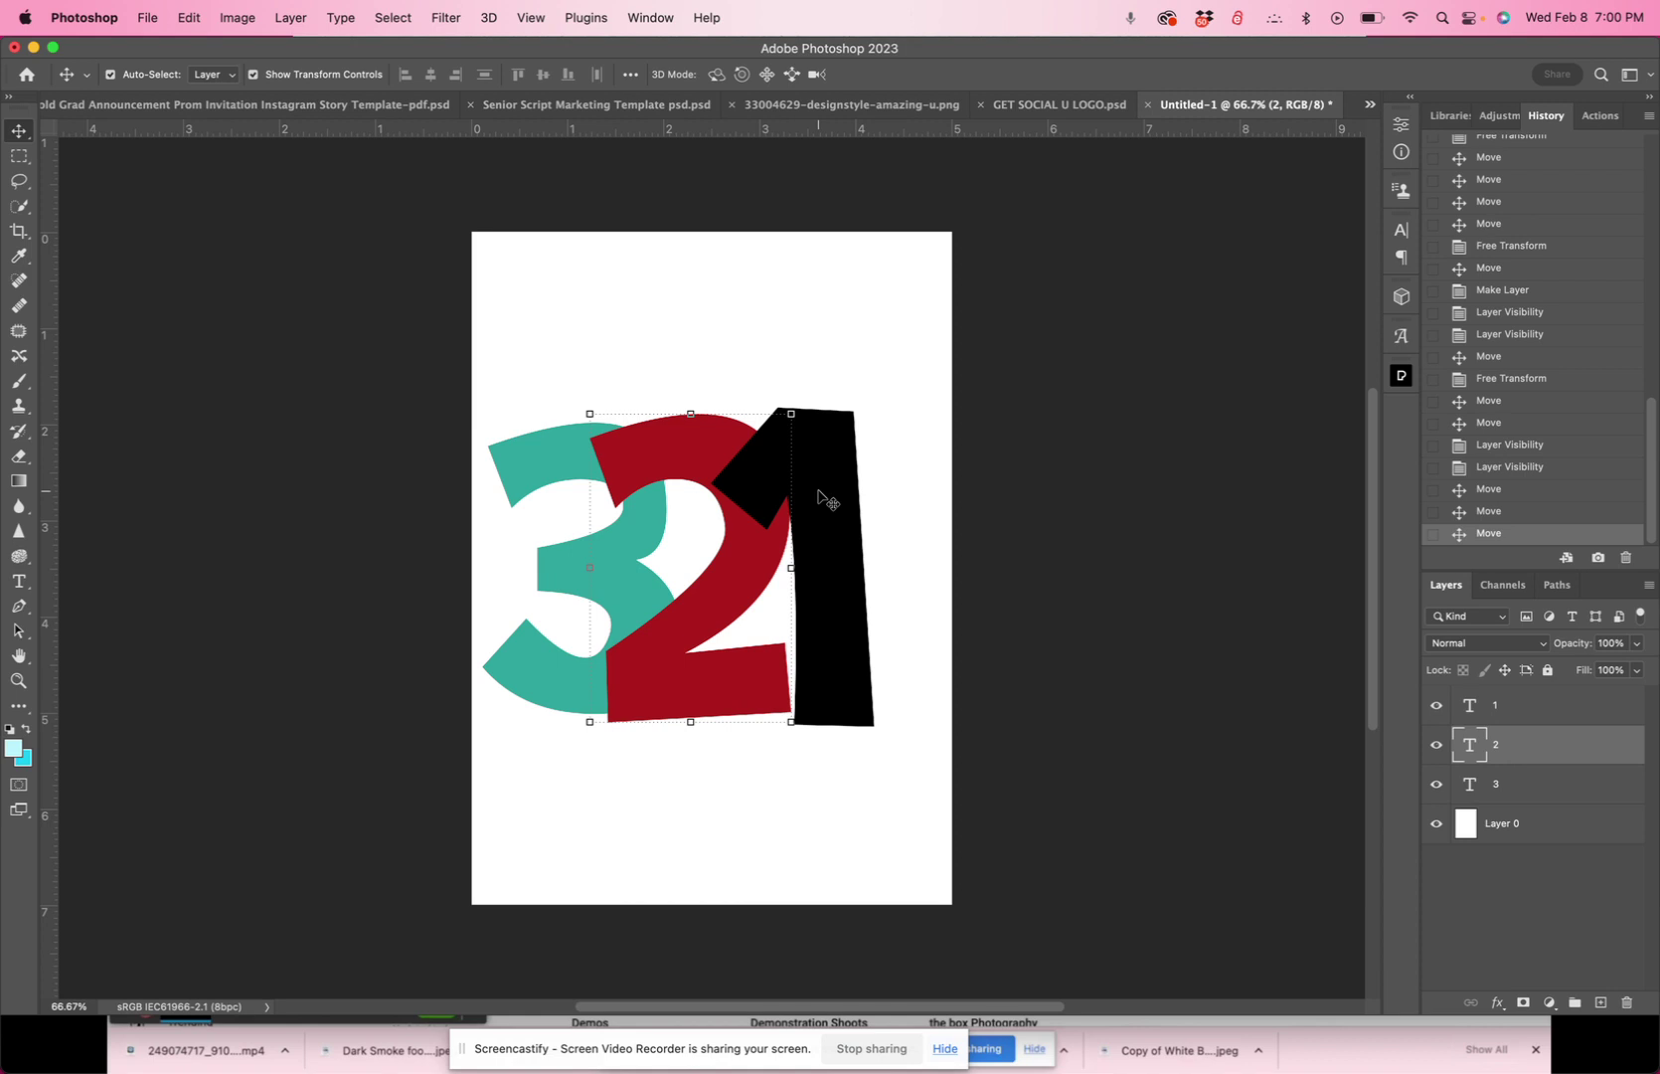
# Step: Drag layer 3 above layer 2, then slide the teal 3 right over the red 2
pyautogui.click(1505, 795)
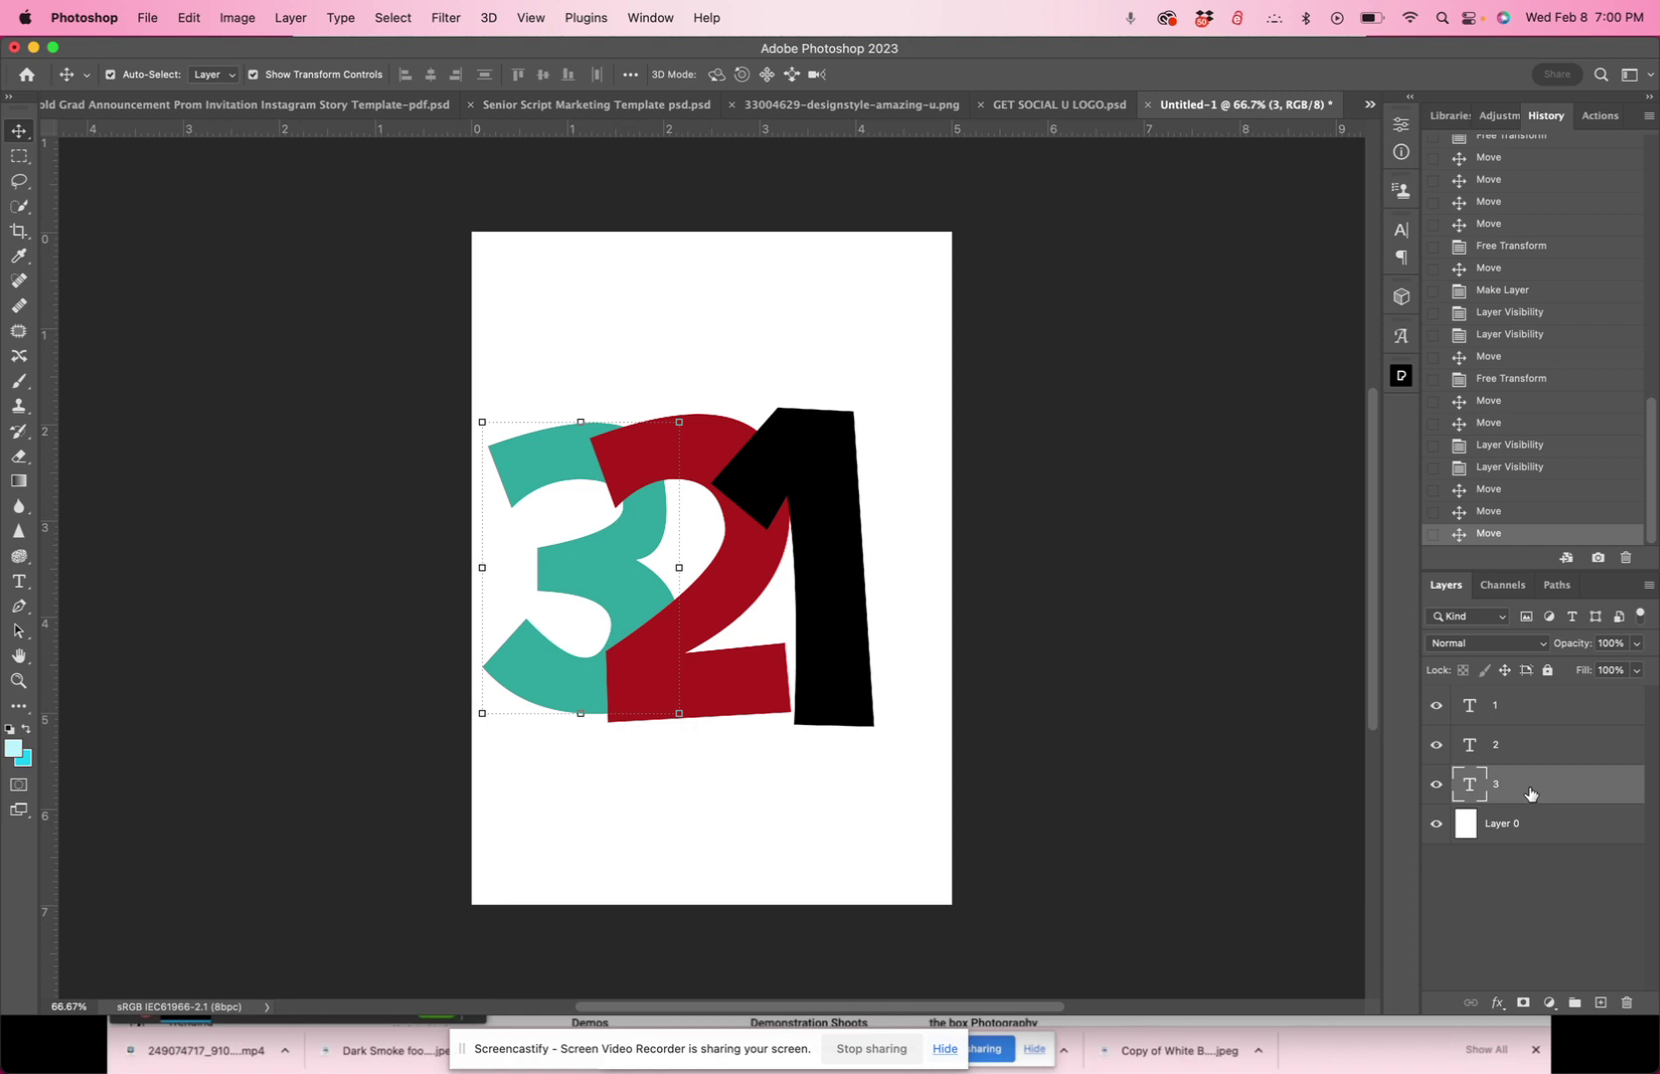
pyautogui.moveTo(1531, 793); pyautogui.dragTo(1527, 737)
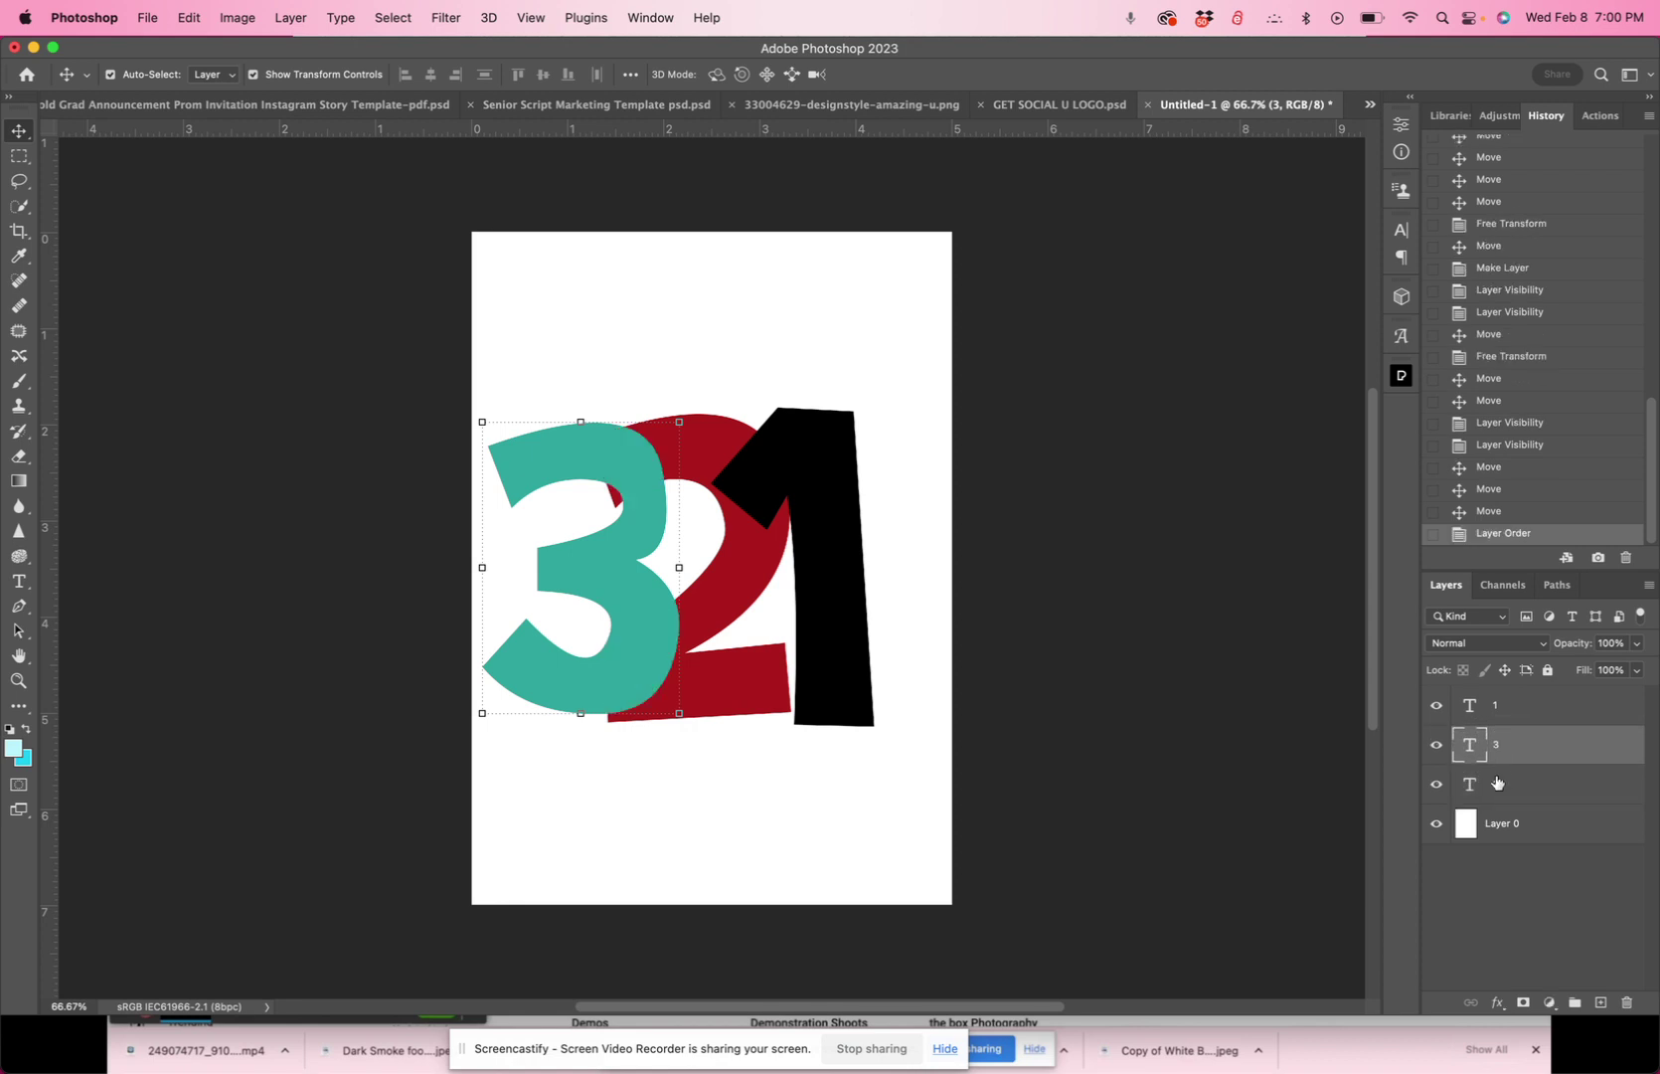
pyautogui.moveTo(615, 644); pyautogui.dragTo(721, 703)
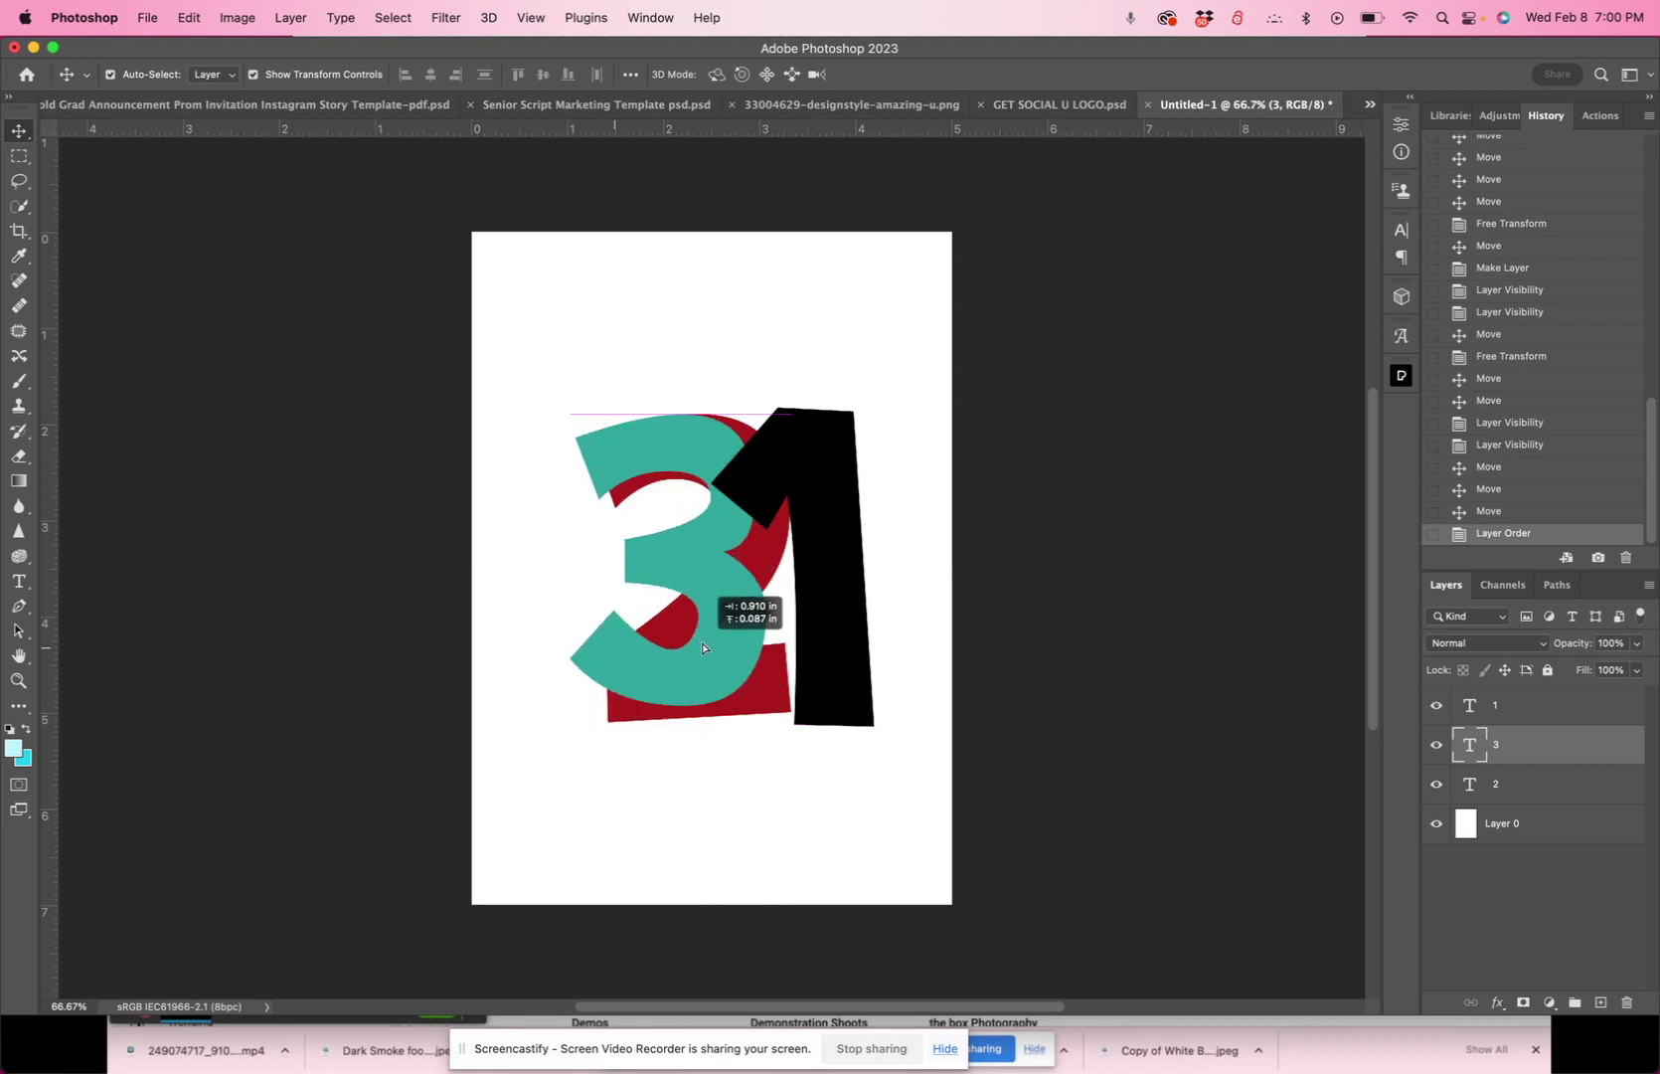
pyautogui.moveTo(703, 648); pyautogui.dragTo(774, 653)
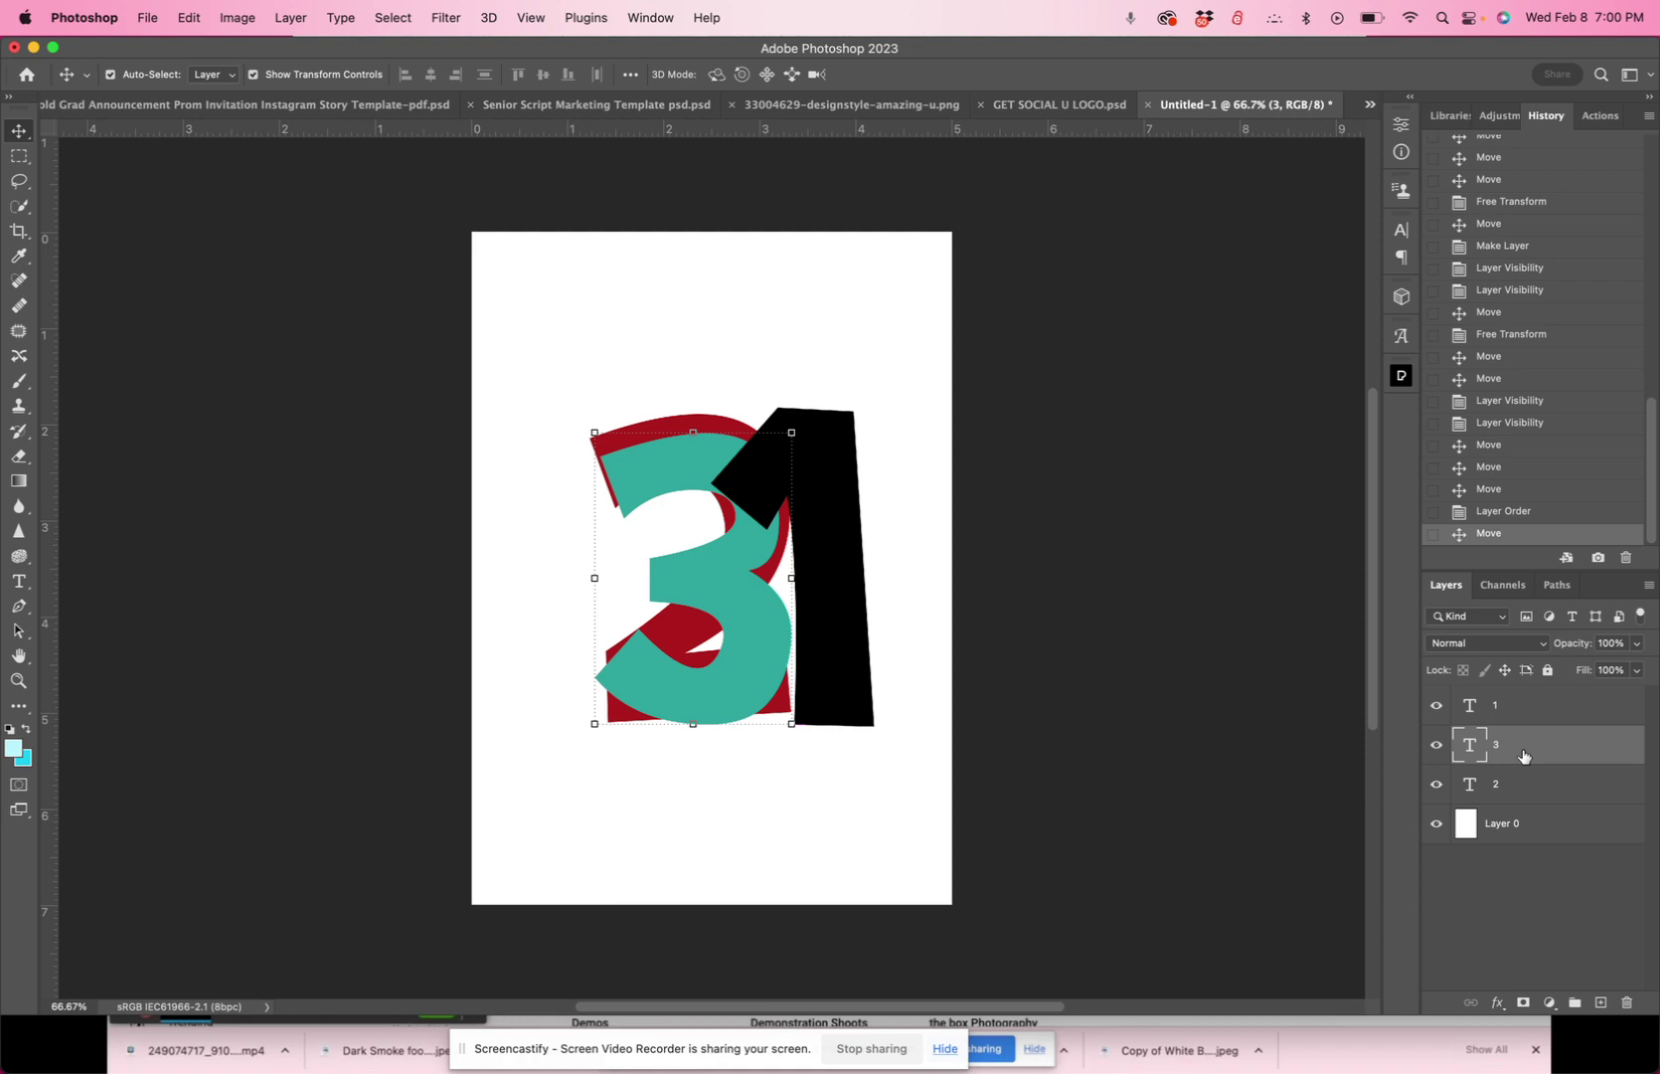
# Step: Put layer 3 on top and scale the teal 3 to about 142% over the 2 and 1
pyautogui.moveTo(1523, 755); pyautogui.dragTo(1523, 704)
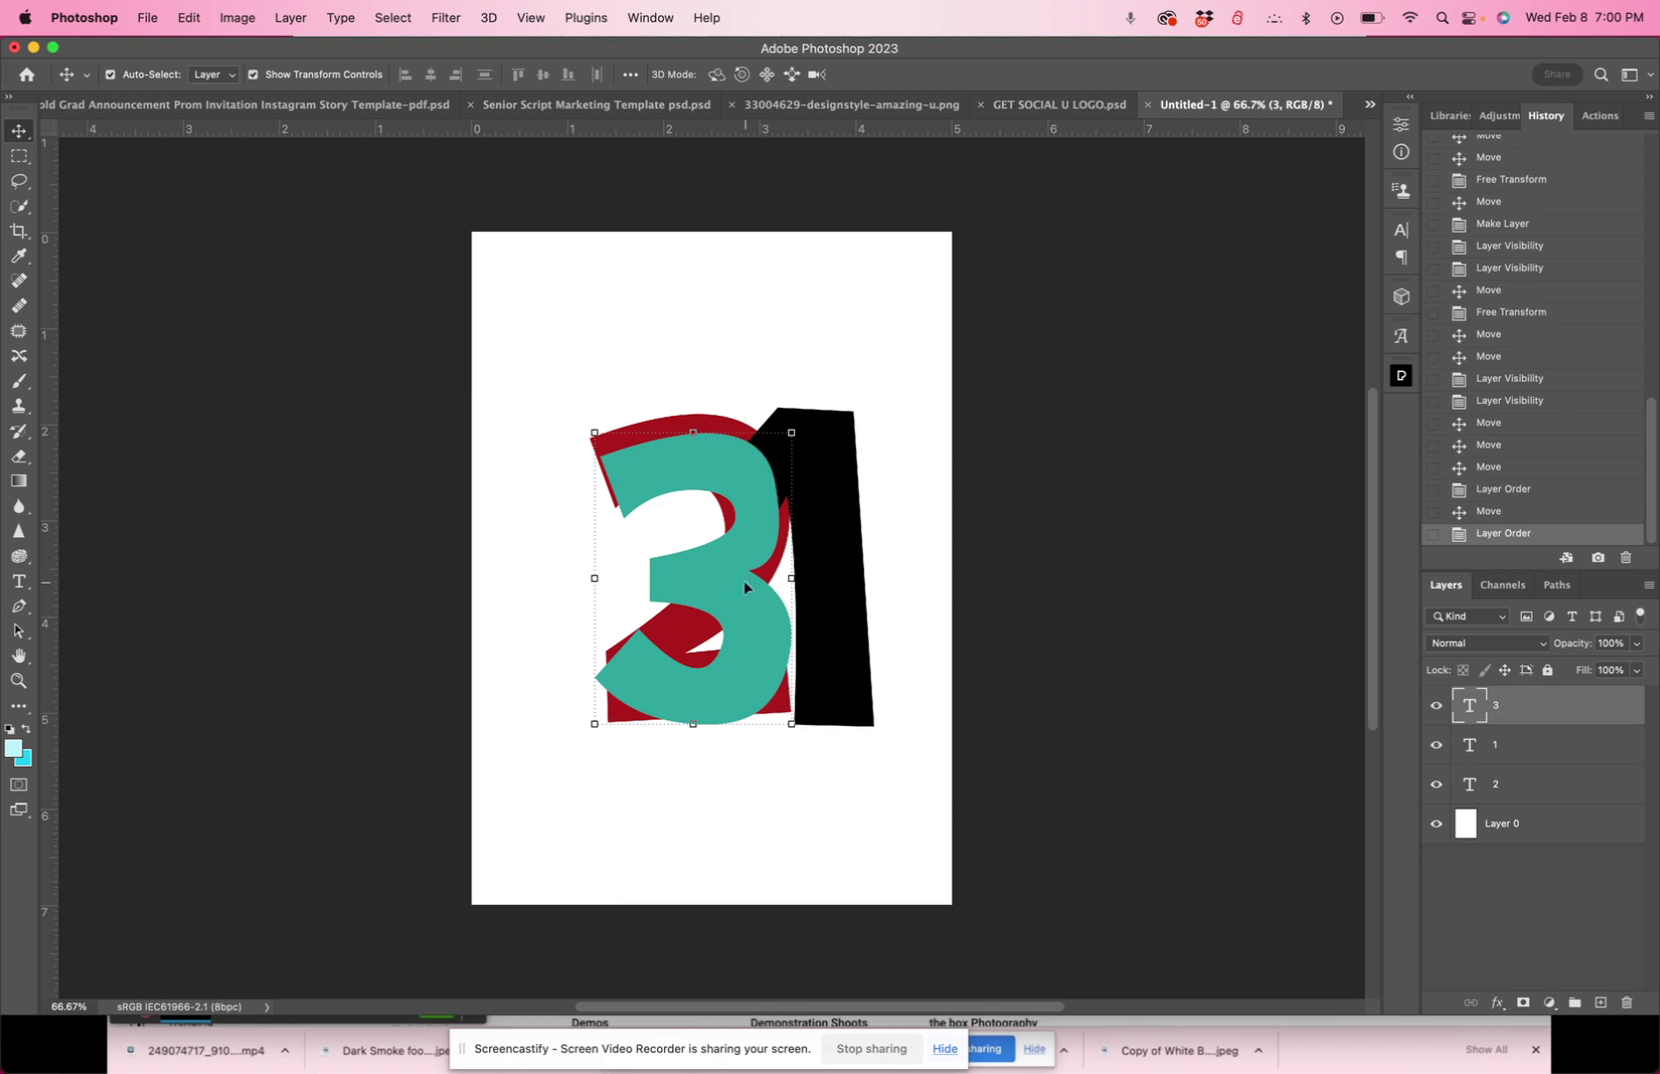
pyautogui.moveTo(744, 584); pyautogui.dragTo(709, 608)
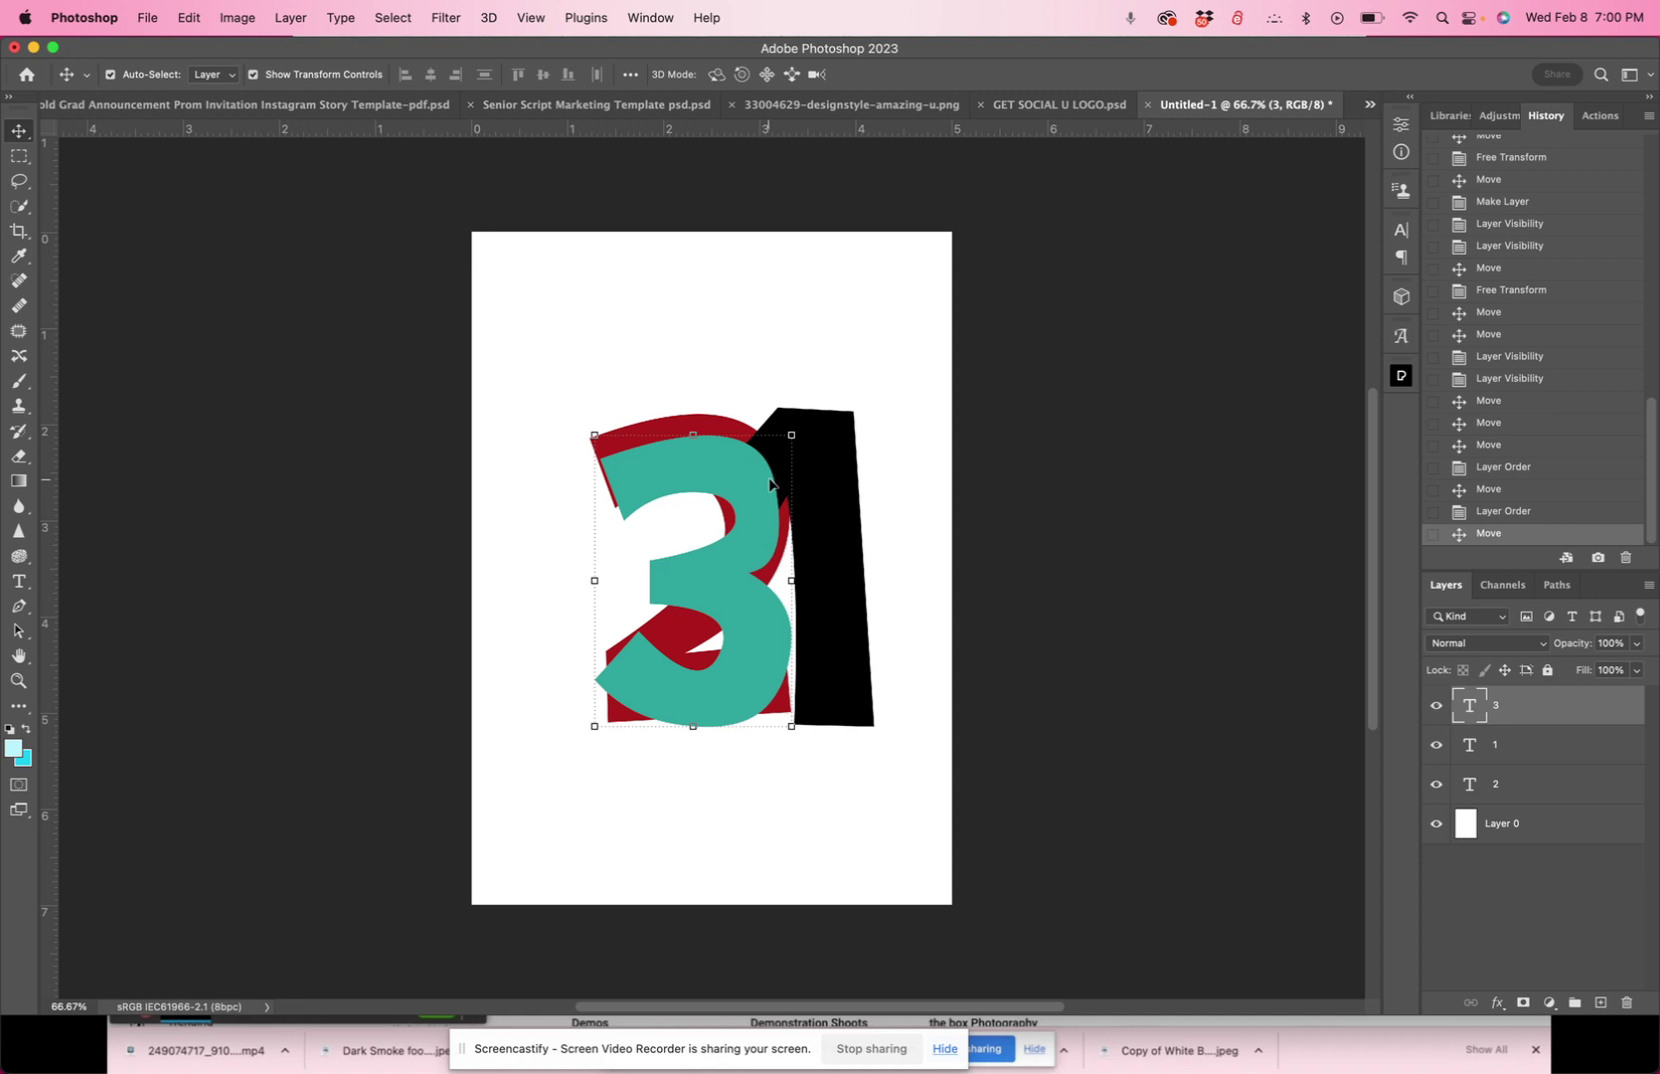
pyautogui.moveTo(791, 434); pyautogui.dragTo(868, 369)
pyautogui.moveTo(728, 609)
pyautogui.mouseDown()
pyautogui.moveTo(765, 584)
pyautogui.moveTo(729, 597)
pyautogui.mouseUp()
pyautogui.press('Return')
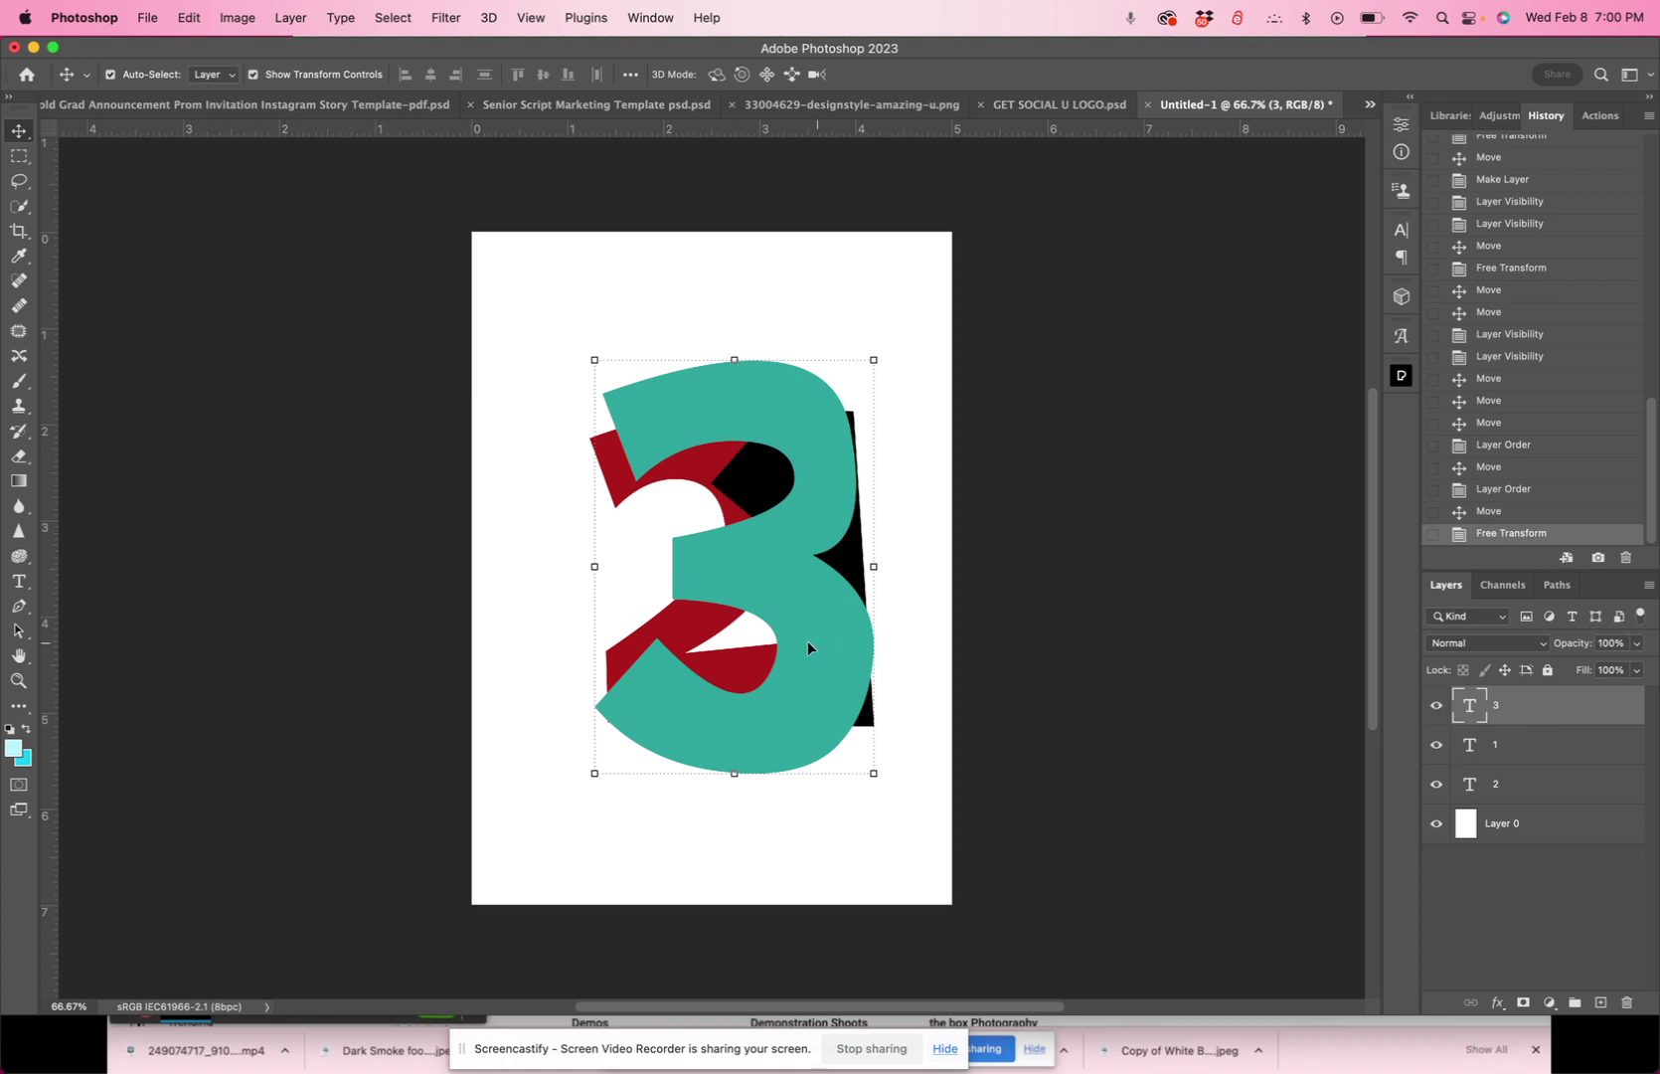
# Step: Move the 3 down and the 1 up, place layer 2 above layer 1, and raise the 2
pyautogui.moveTo(807, 641); pyautogui.dragTo(780, 782)
pyautogui.moveTo(818, 487); pyautogui.dragTo(810, 371)
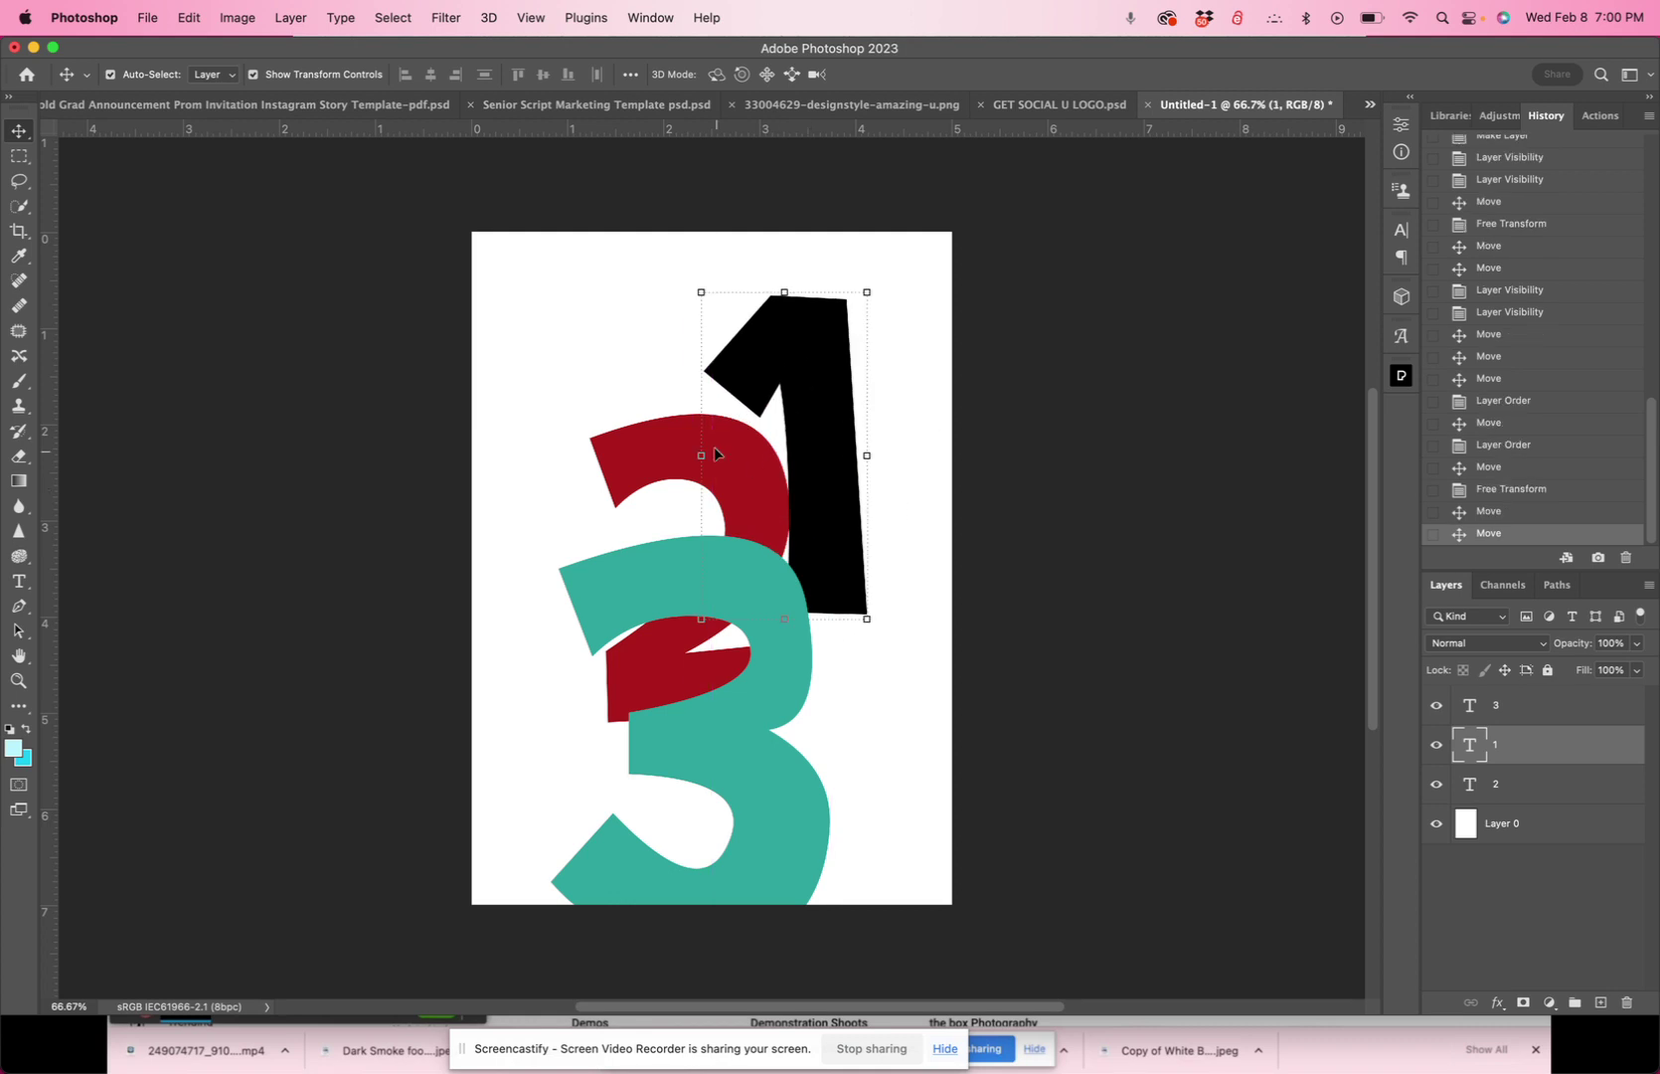
pyautogui.moveTo(715, 463)
pyautogui.mouseDown()
pyautogui.moveTo(663, 437)
pyautogui.moveTo(694, 465)
pyautogui.mouseUp()
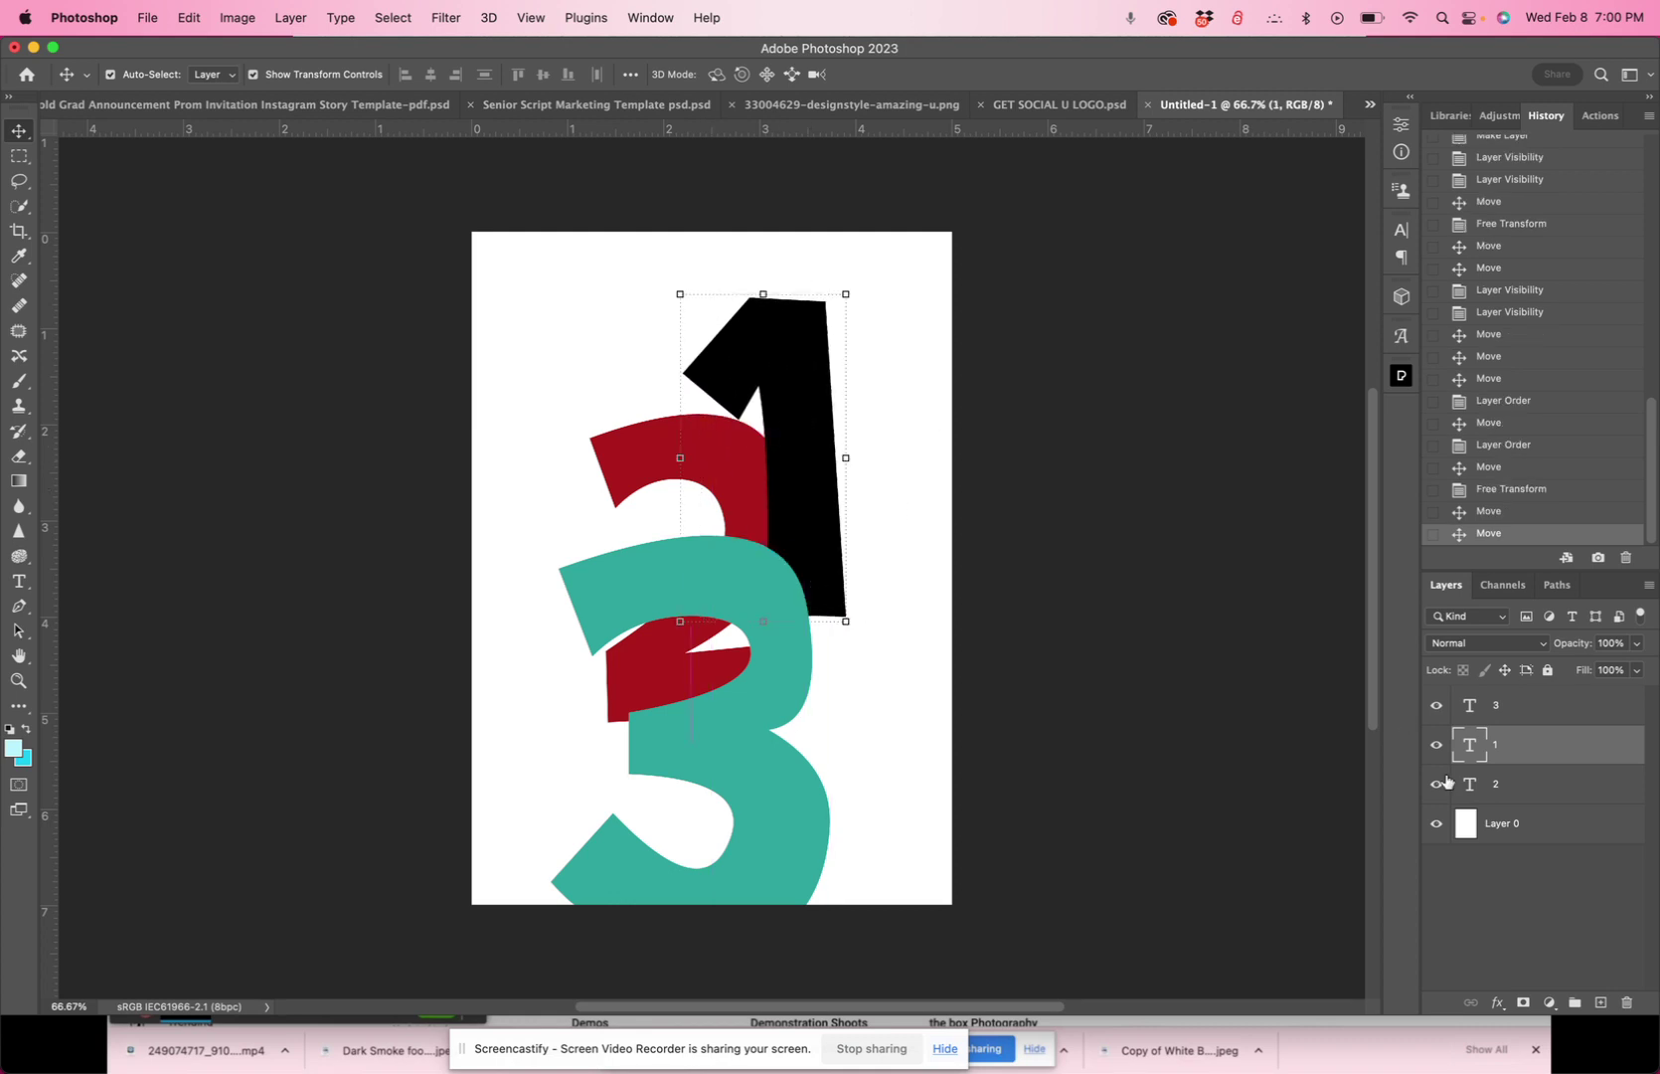
pyautogui.moveTo(1532, 783); pyautogui.dragTo(1509, 740)
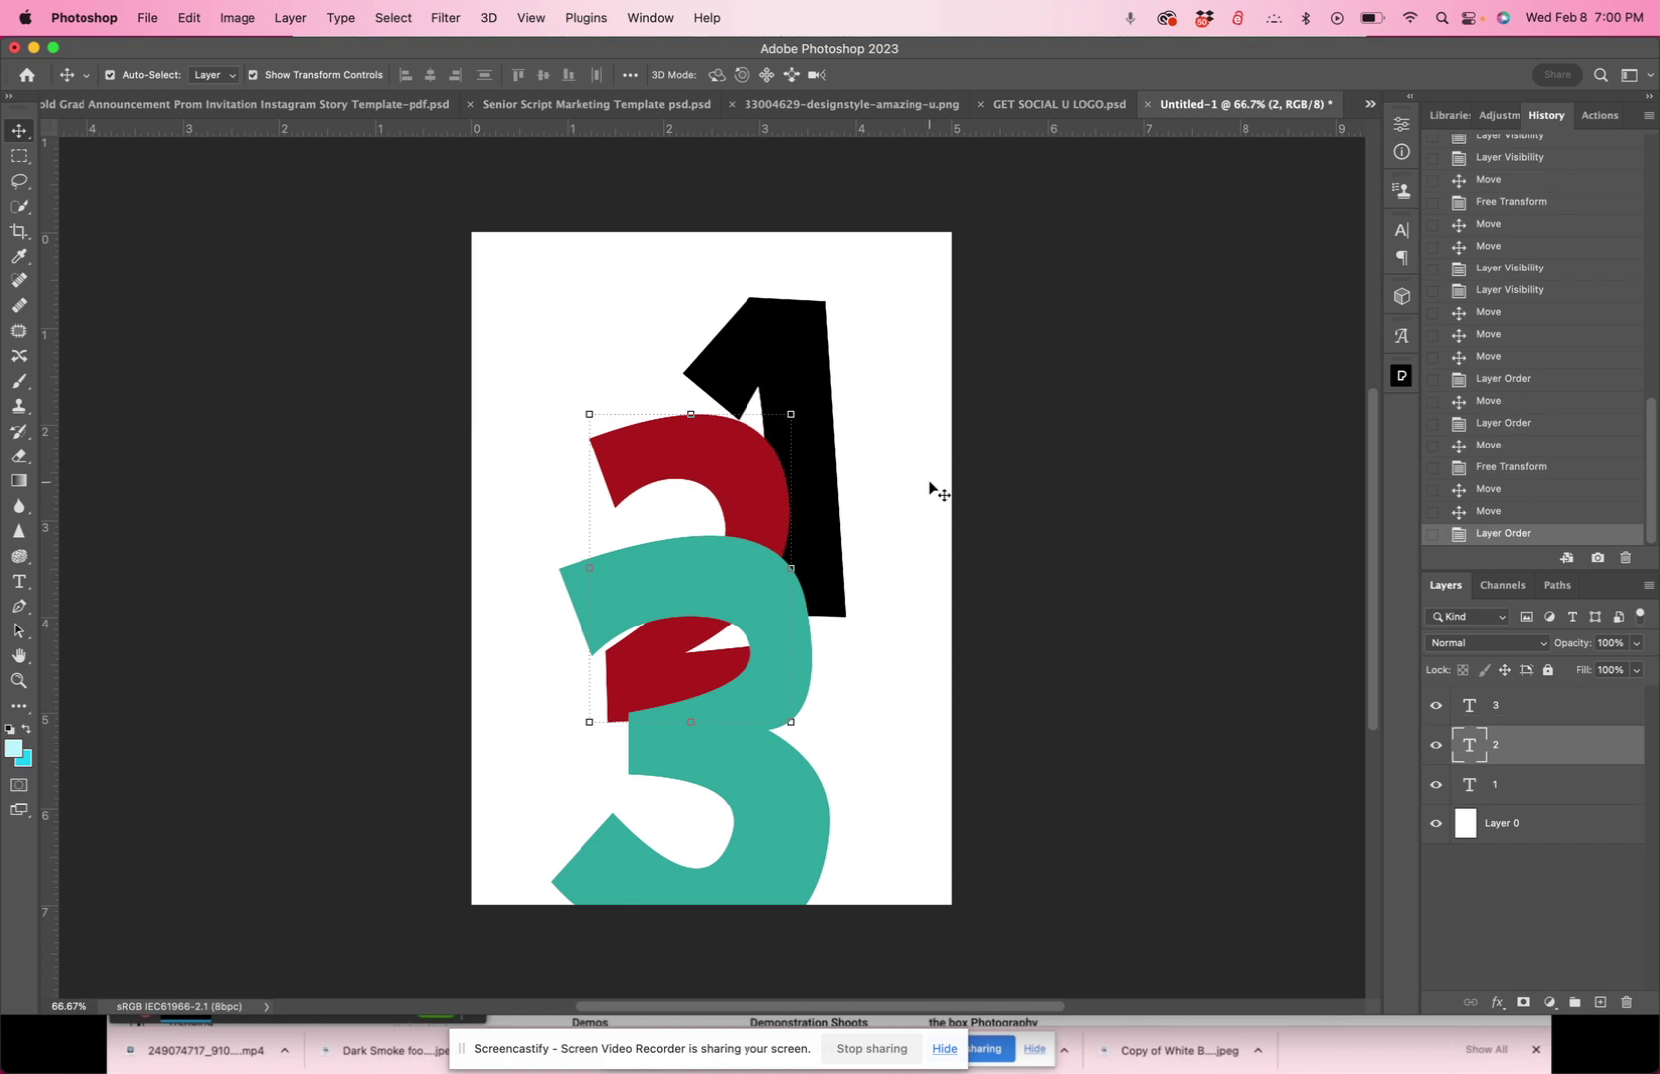
pyautogui.moveTo(727, 466); pyautogui.dragTo(684, 333)
pyautogui.moveTo(825, 443)
pyautogui.mouseDown()
pyautogui.moveTo(871, 436)
pyautogui.moveTo(844, 435)
pyautogui.mouseUp()
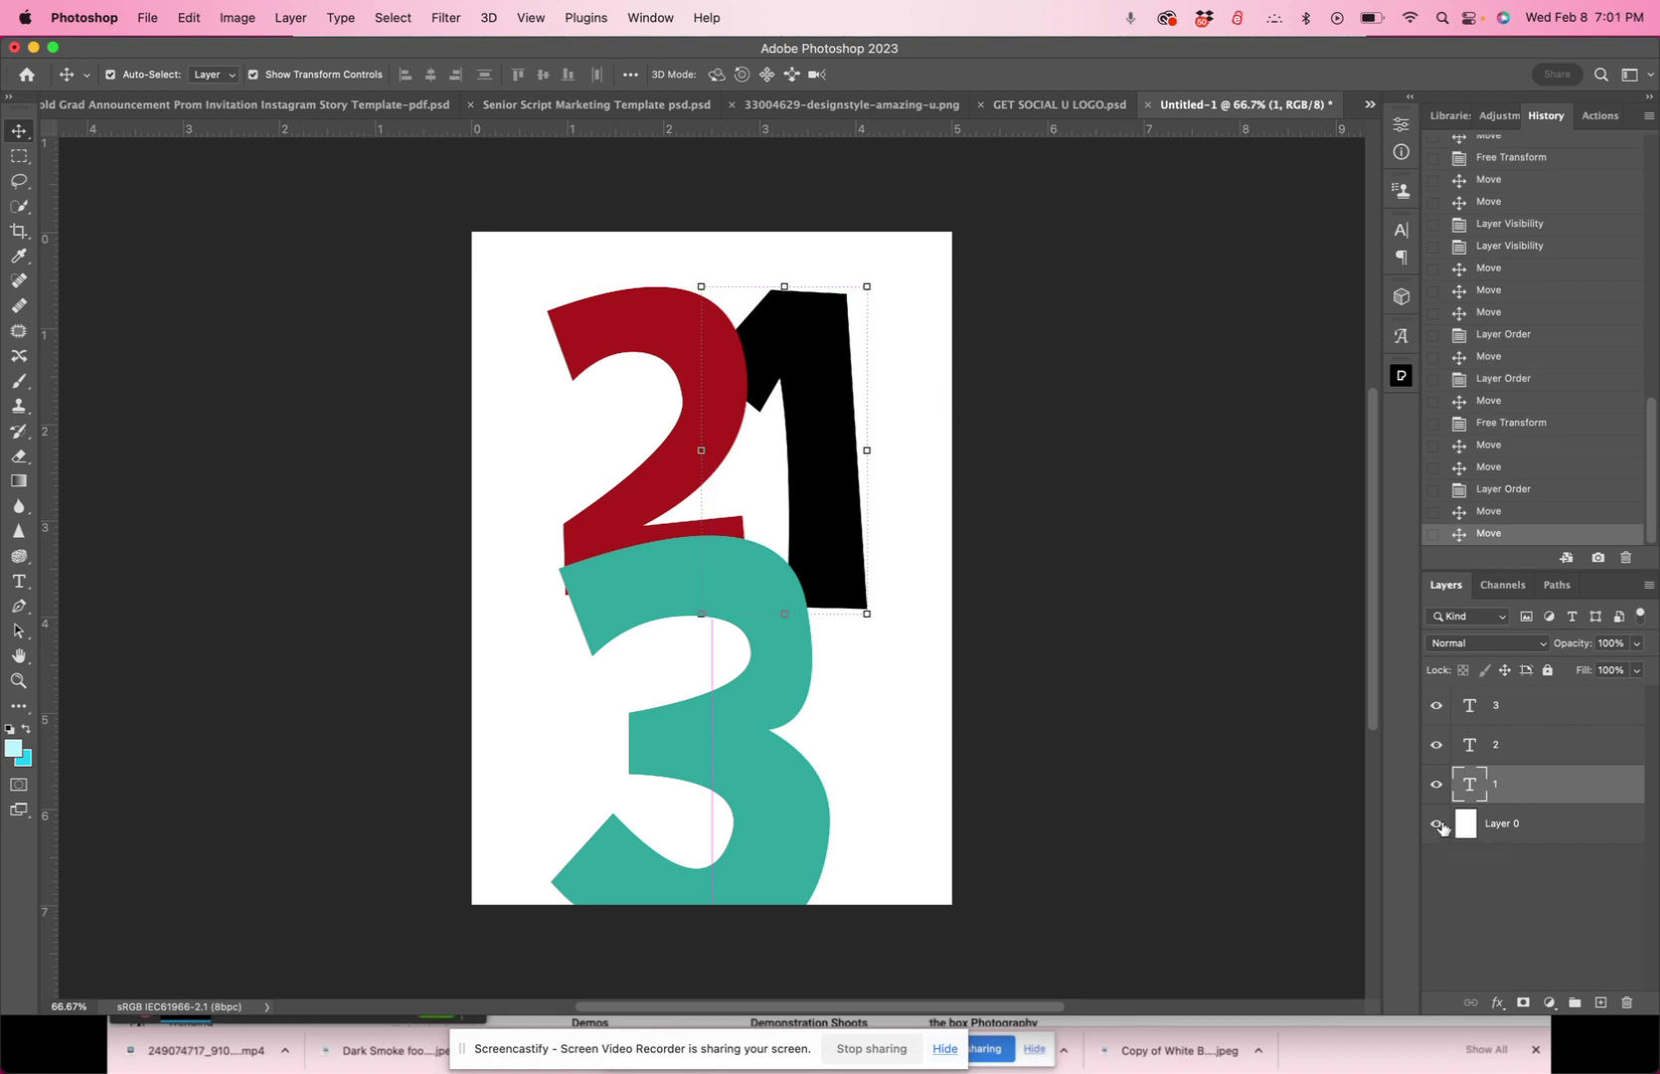
# Step: Drag the white Layer 0 to the top of the Layers panel
pyautogui.click(1534, 830)
pyautogui.moveTo(1531, 833); pyautogui.dragTo(1526, 699)
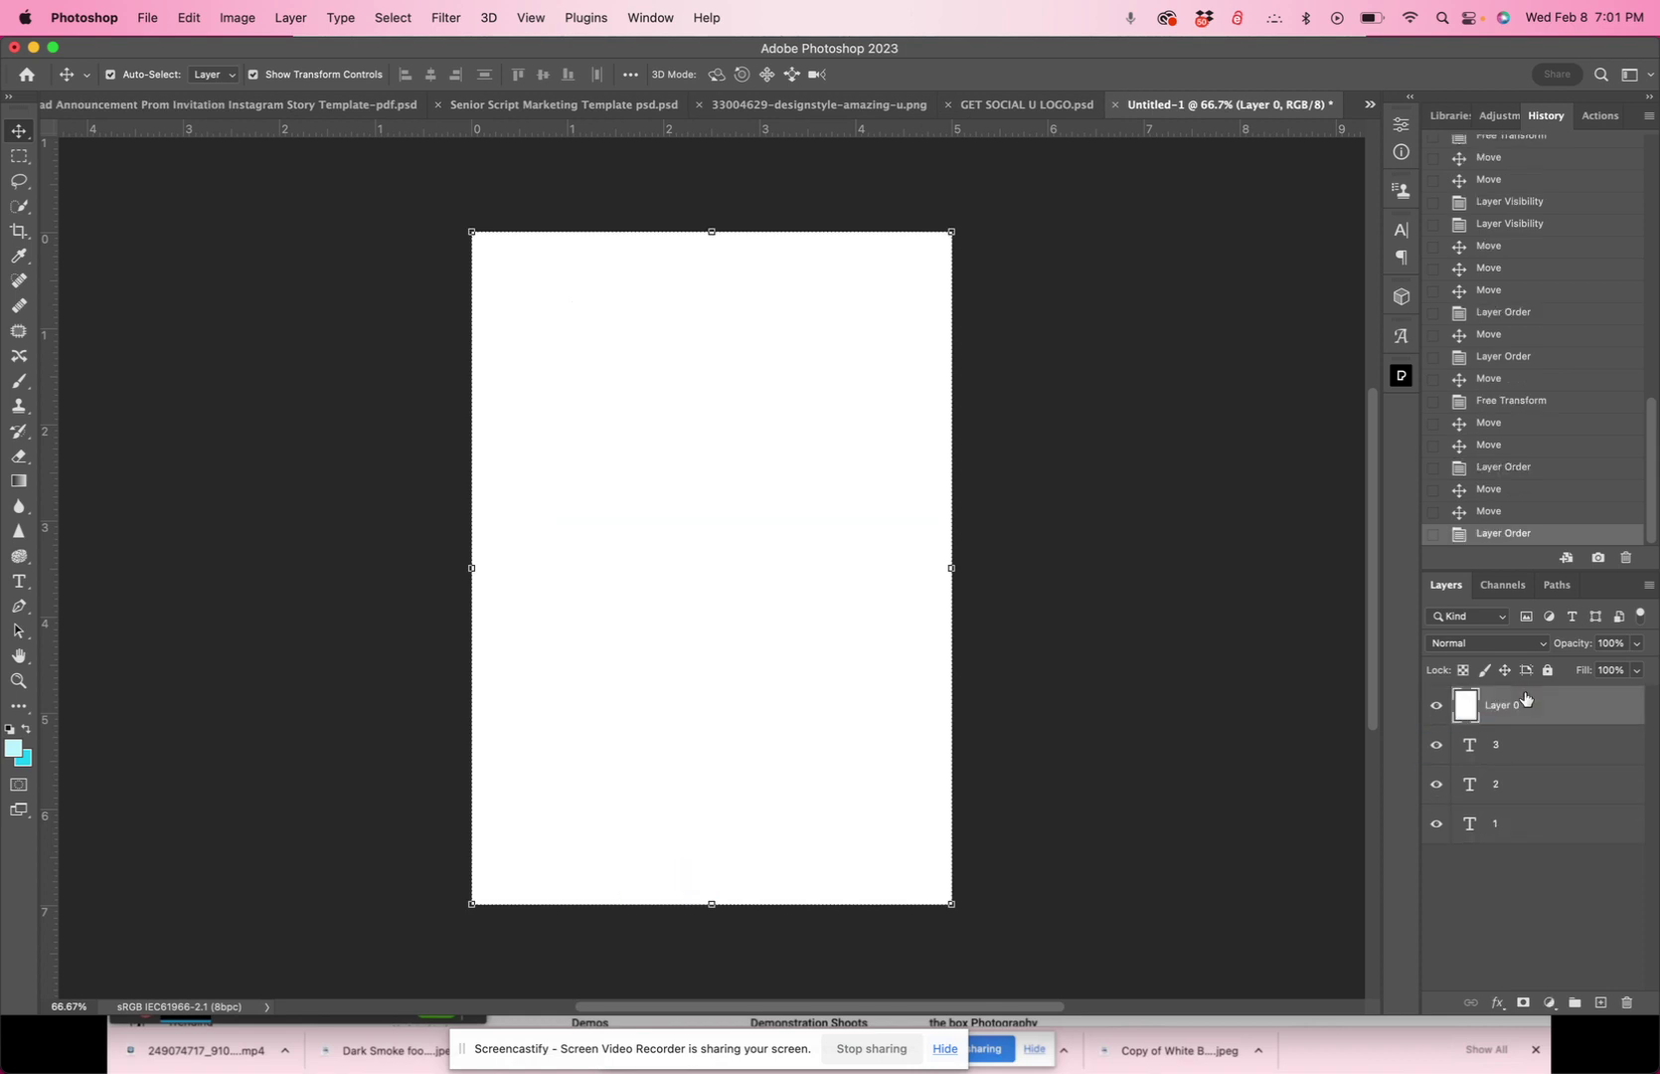
# Step: Hide Layer 0, raise the teal 3, and shift the red 2 right about 0.37 in
pyautogui.click(1437, 707)
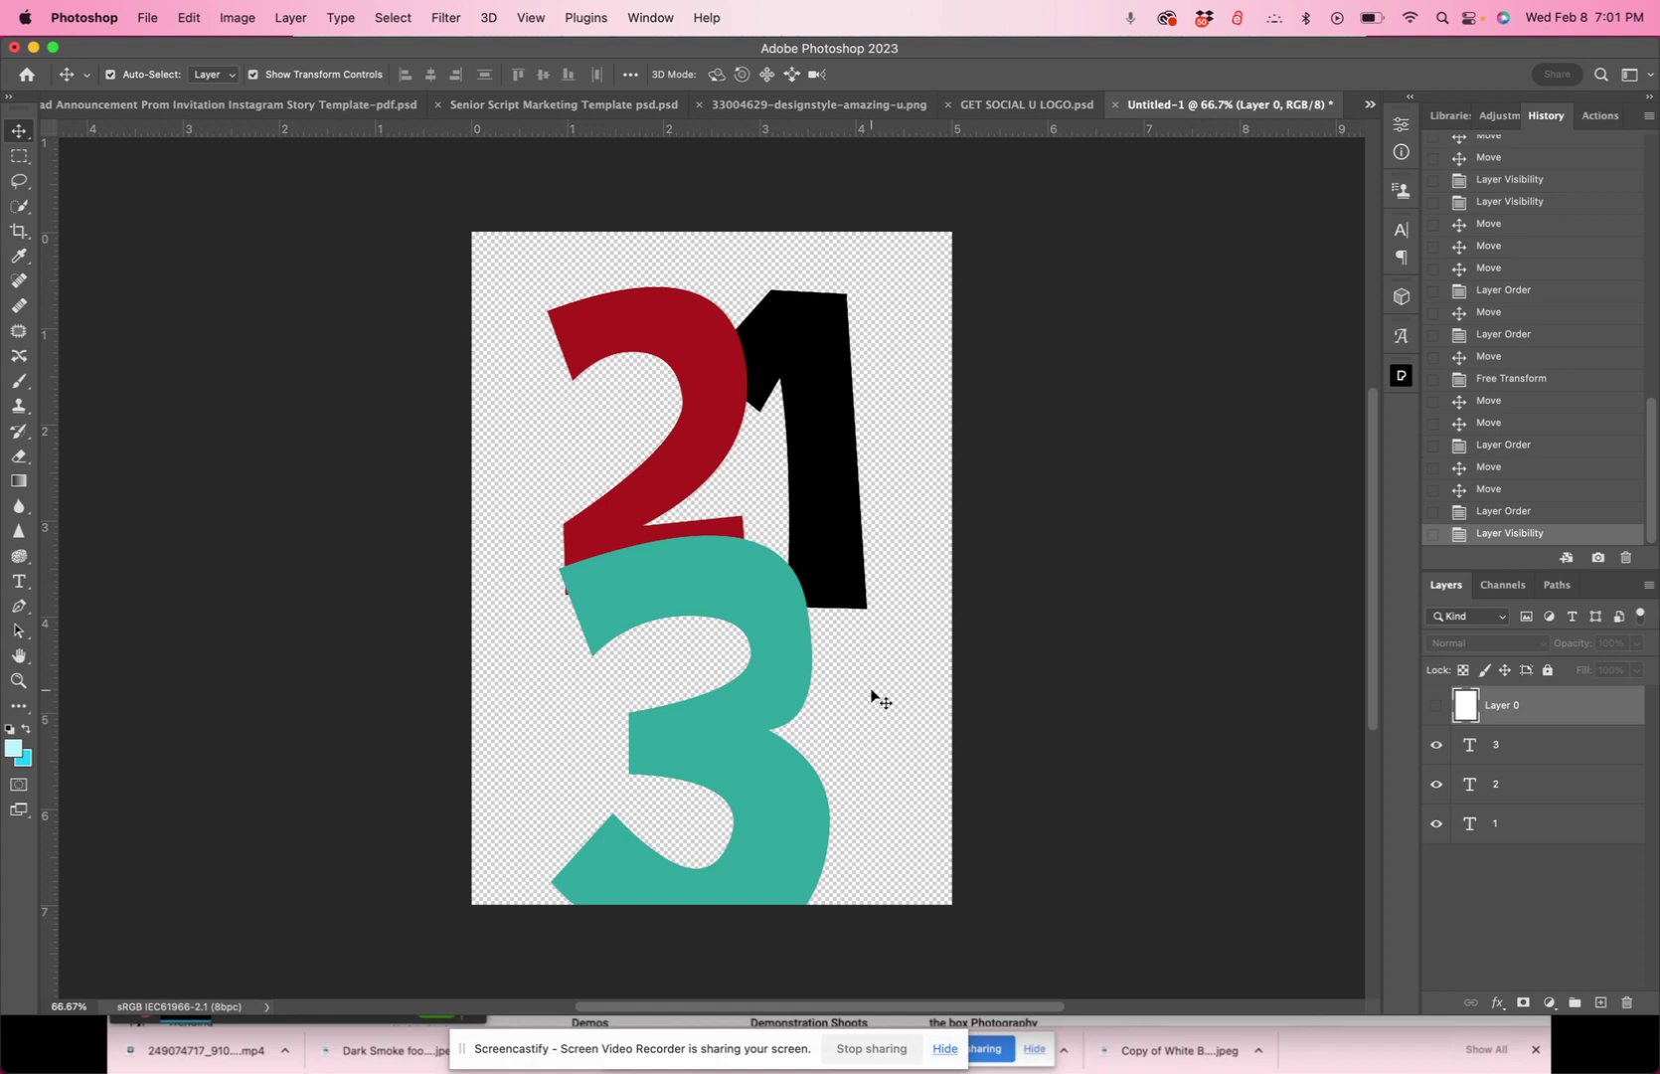
pyautogui.moveTo(763, 663); pyautogui.dragTo(782, 576)
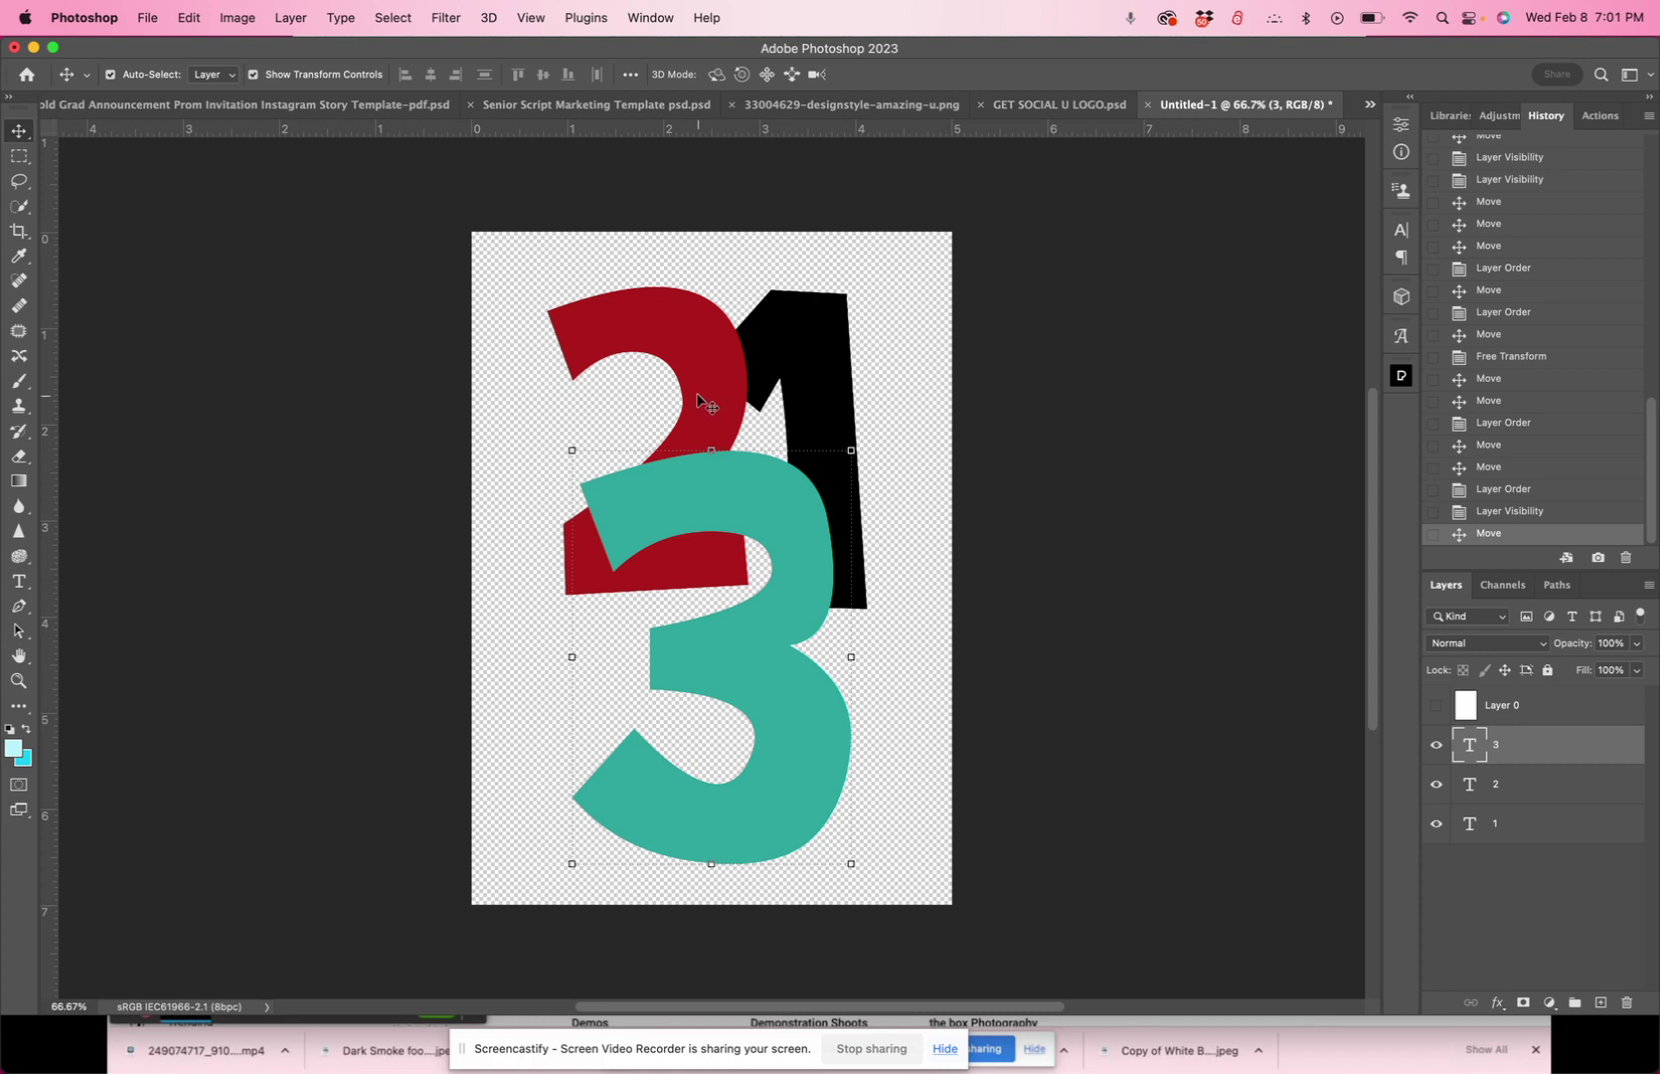
pyautogui.moveTo(702, 400); pyautogui.dragTo(773, 400)
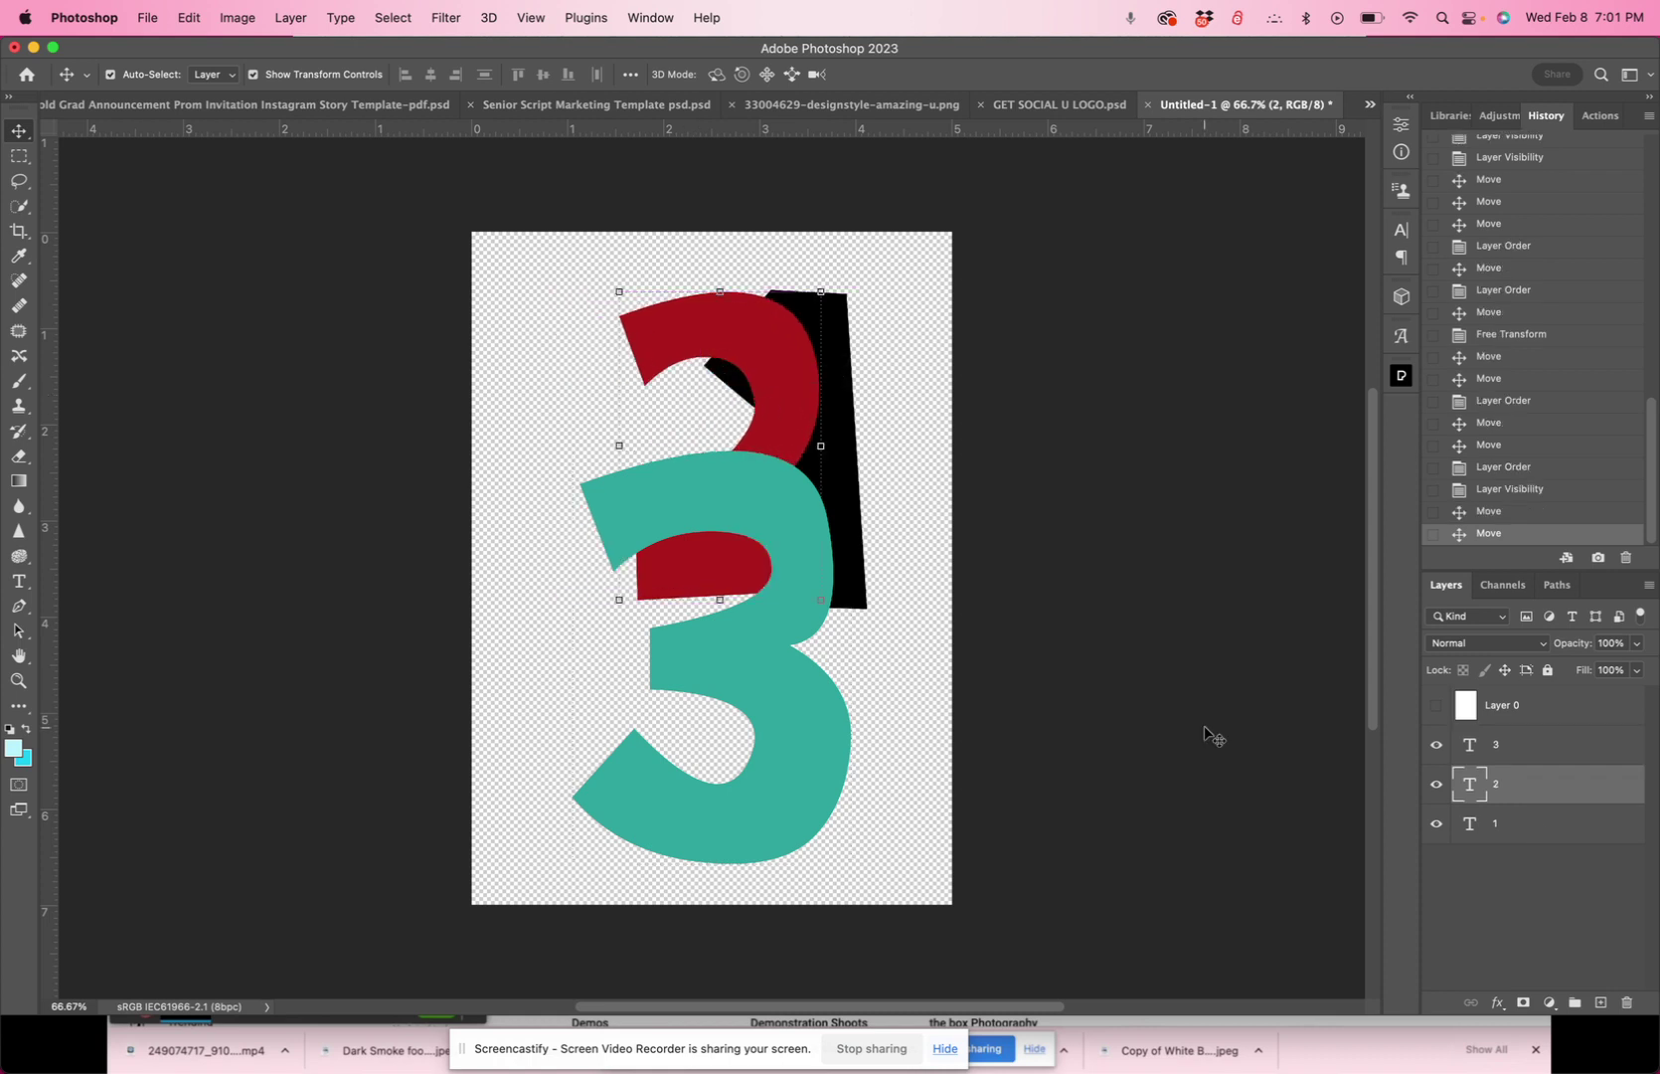